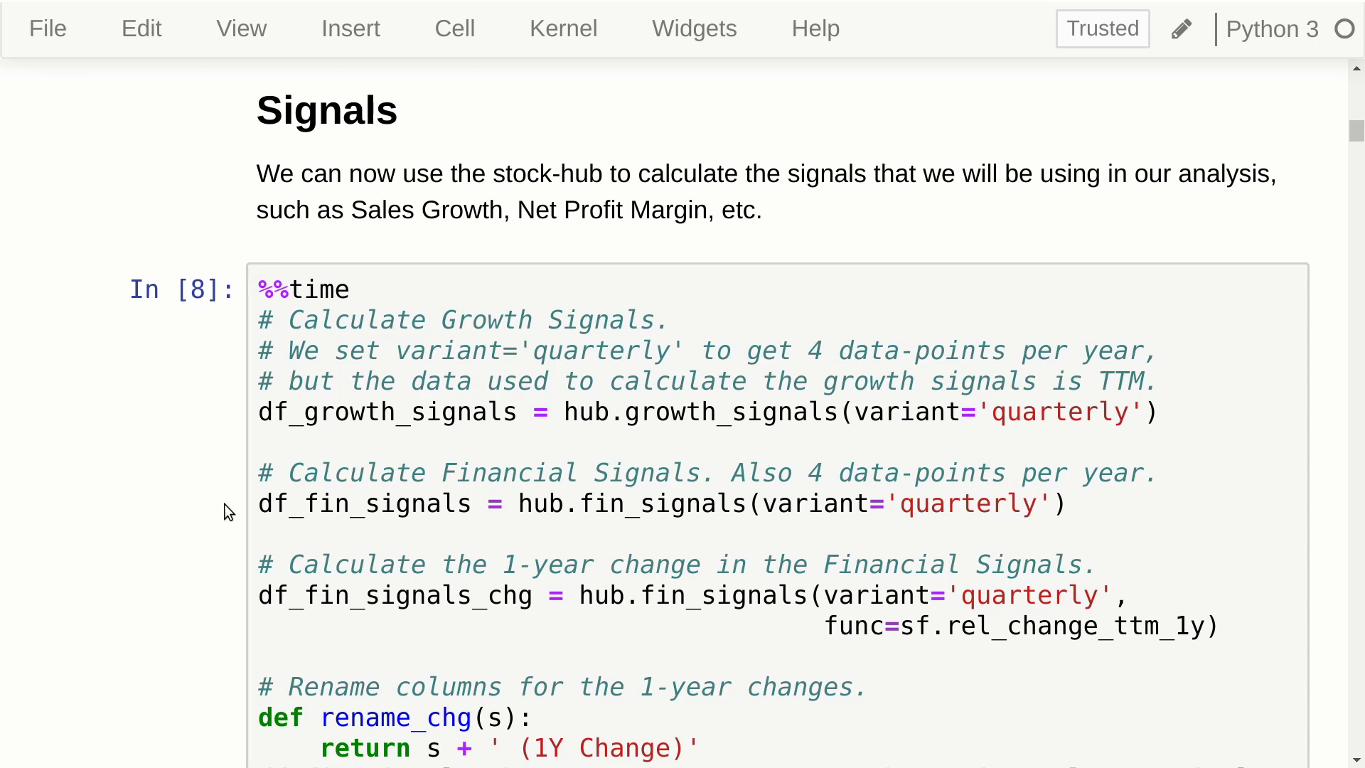
Examine the years-of-data statistics for dividends and 3-year average dividend growth, highlighting the count rows in Out[12] and Out[15].
scroll(227, 483, "down", 10)
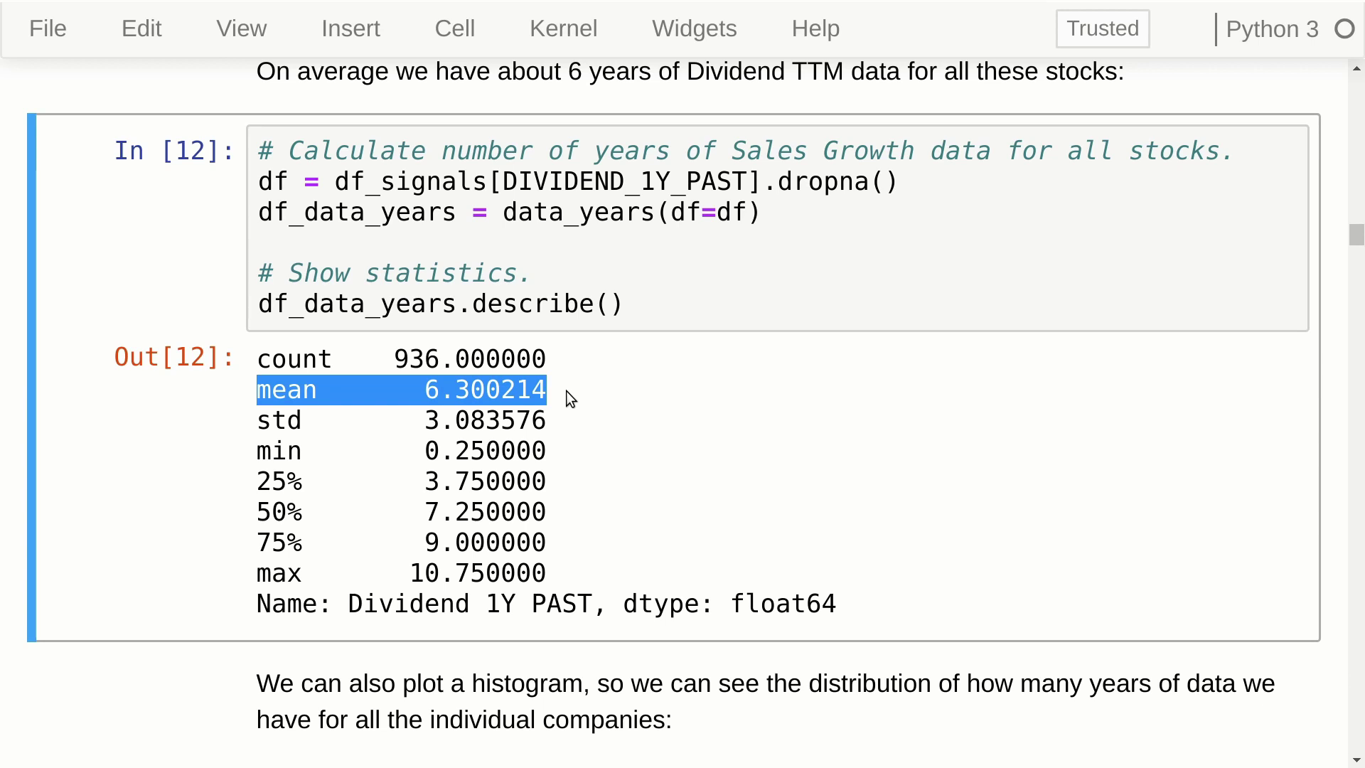
left_click_drag(256, 359, 561, 361)
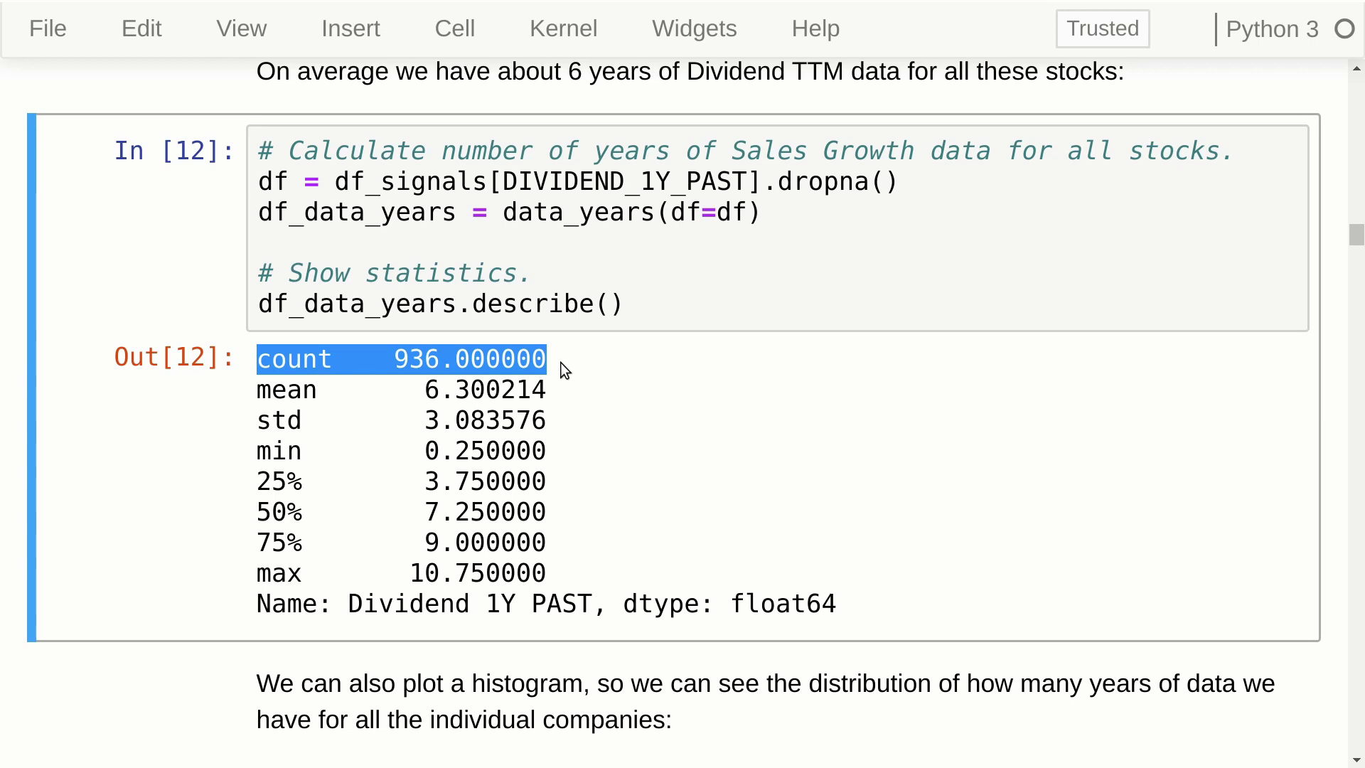
scroll(341, 718, "down", 8)
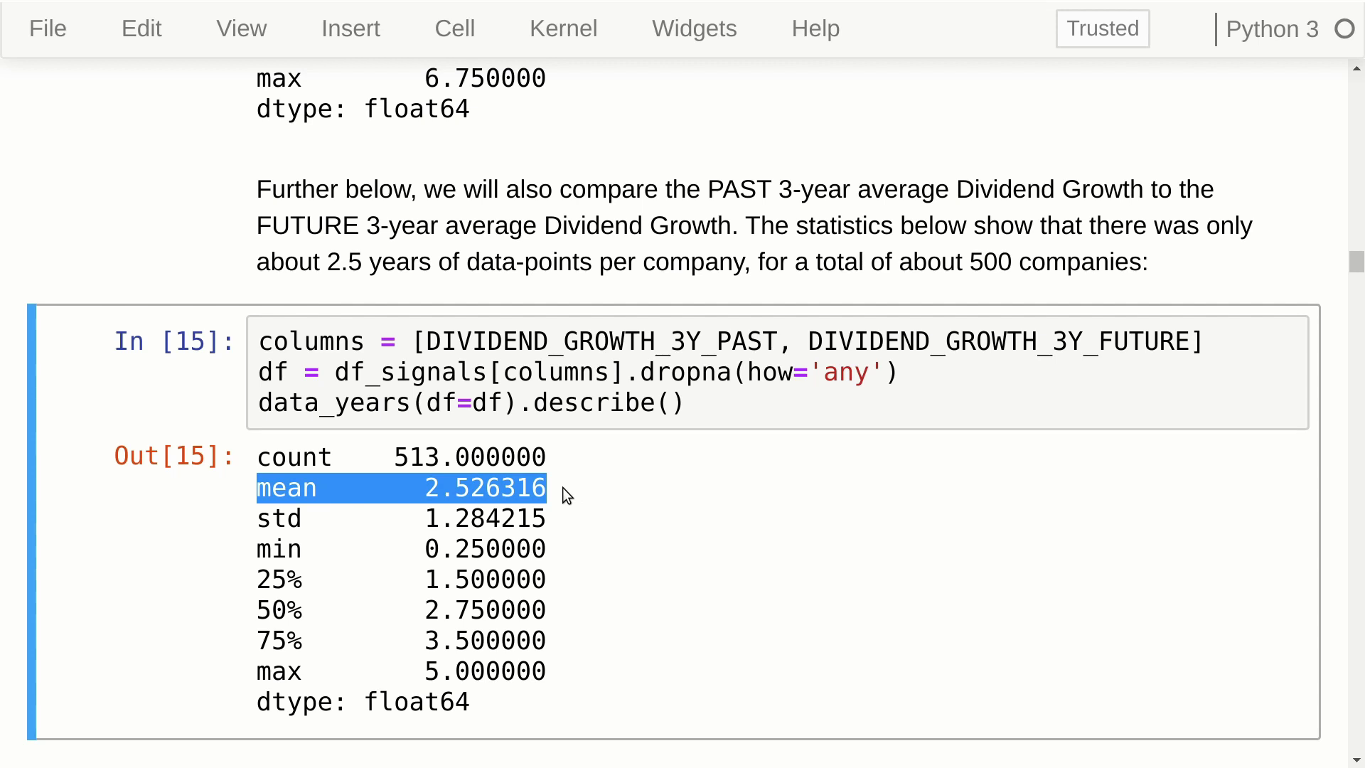
triple_click(539, 462)
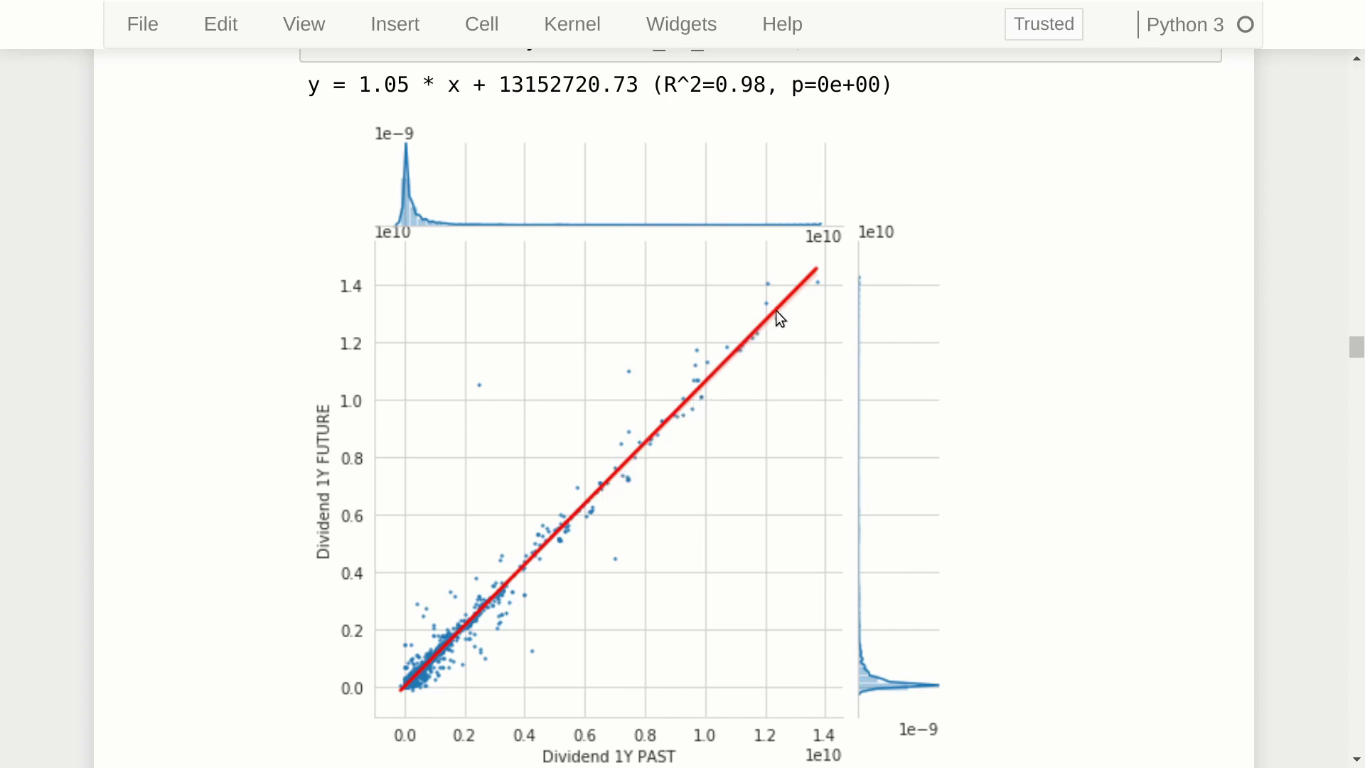
Examine the future 1-year and 3-year dividend growth statistics and the 3-year histogram, highlighting the 1-year count and both mean rows.
scroll(487, 740, "down", 10)
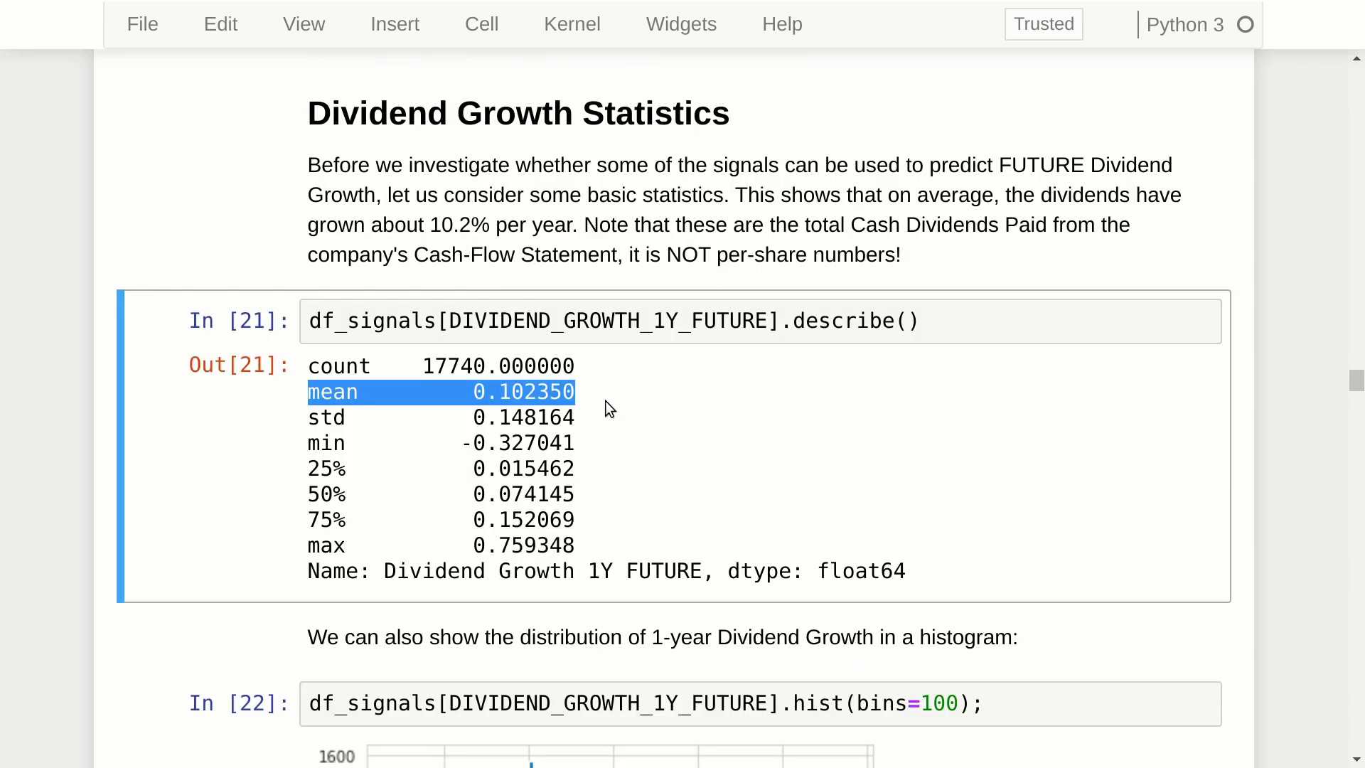
triple_click(591, 369)
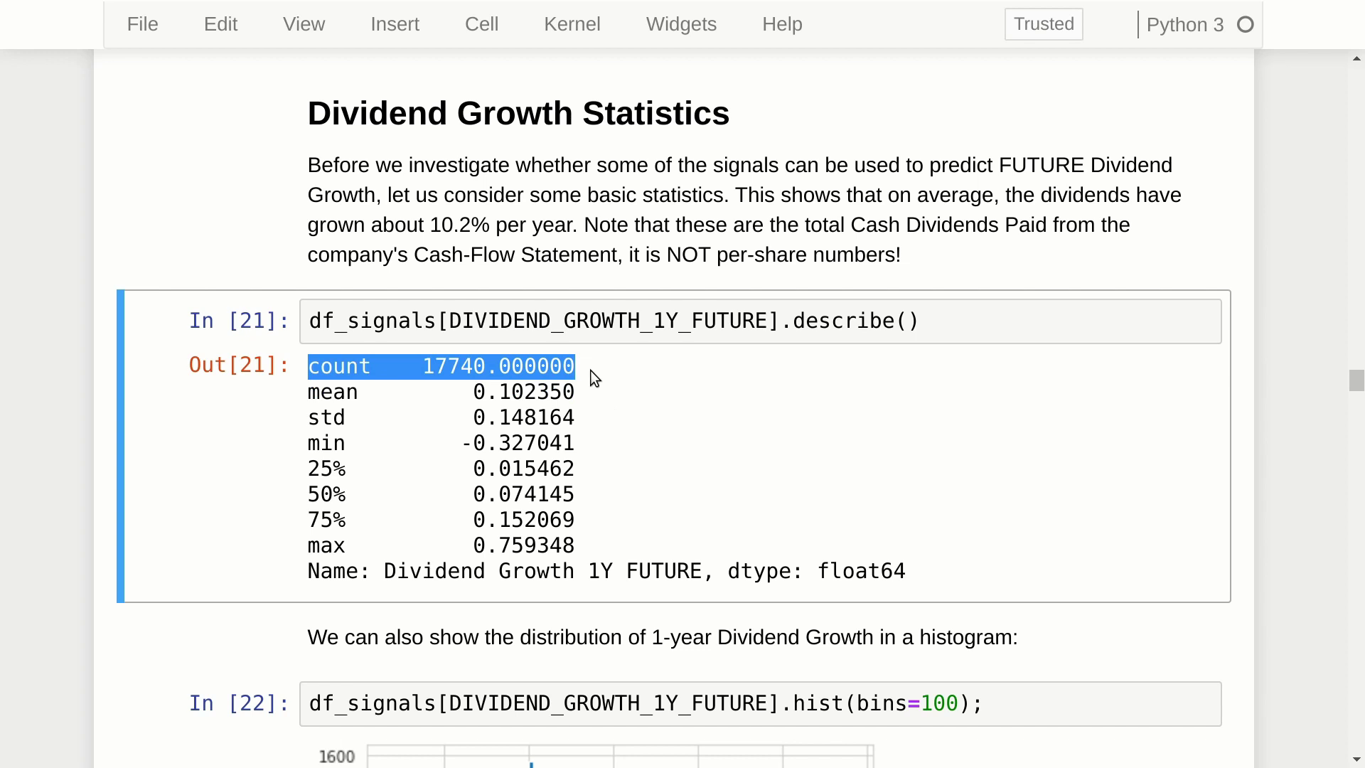
triple_click(582, 399)
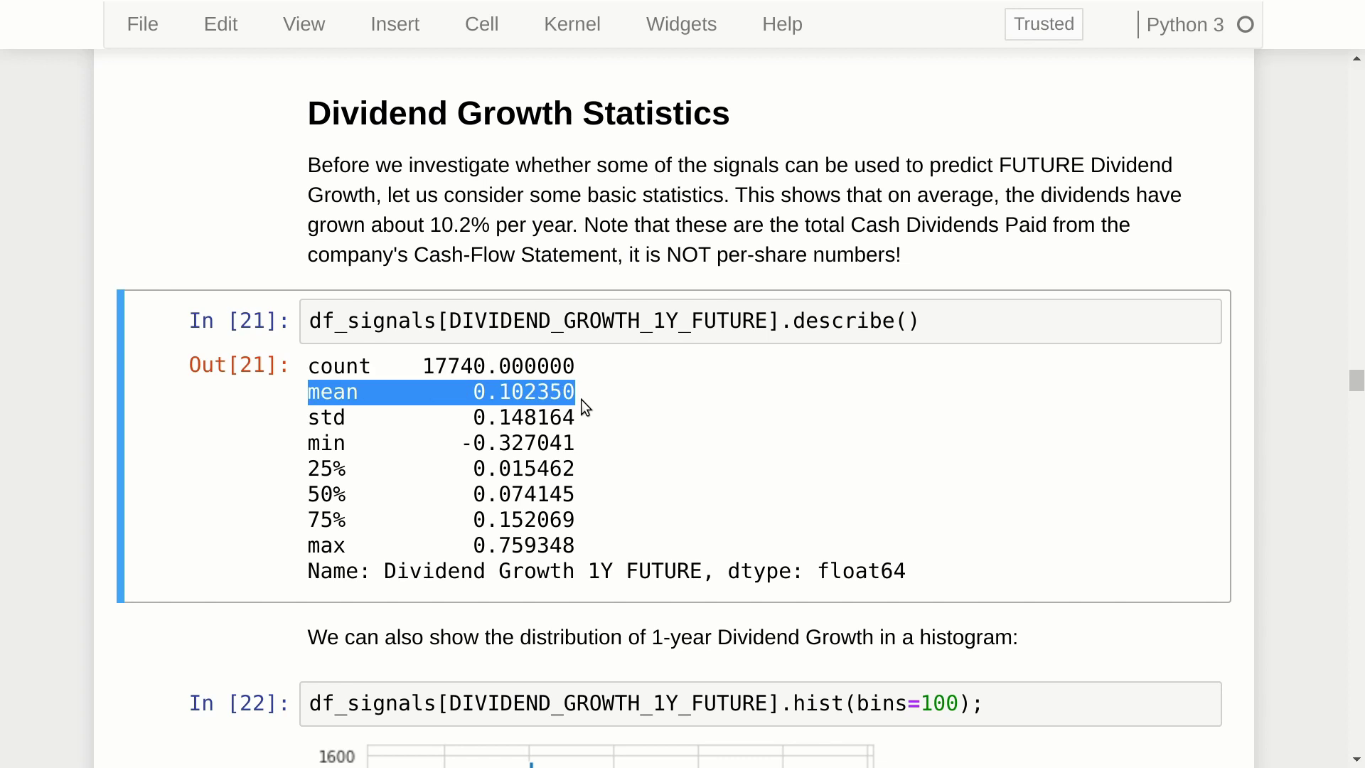
scroll(509, 719, "down", 5)
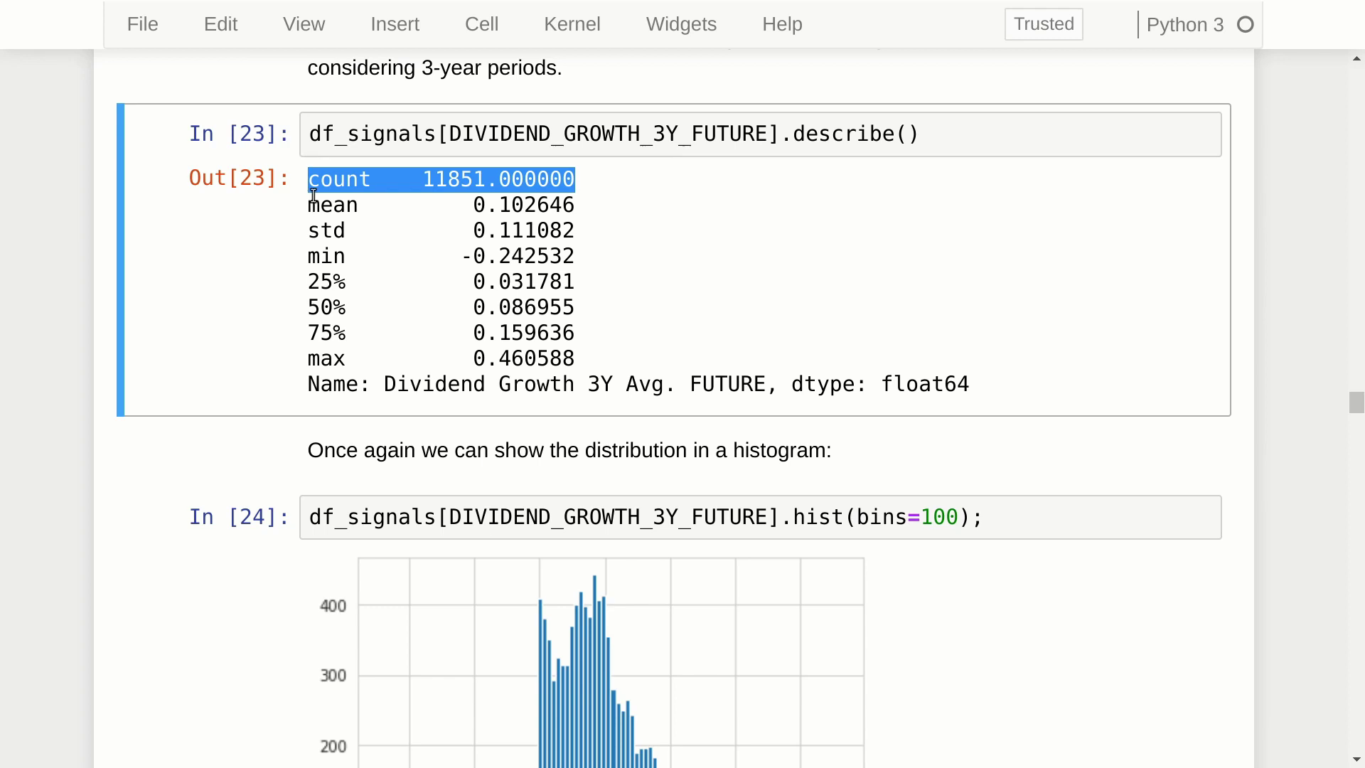
left_click_drag(305, 205, 586, 209)
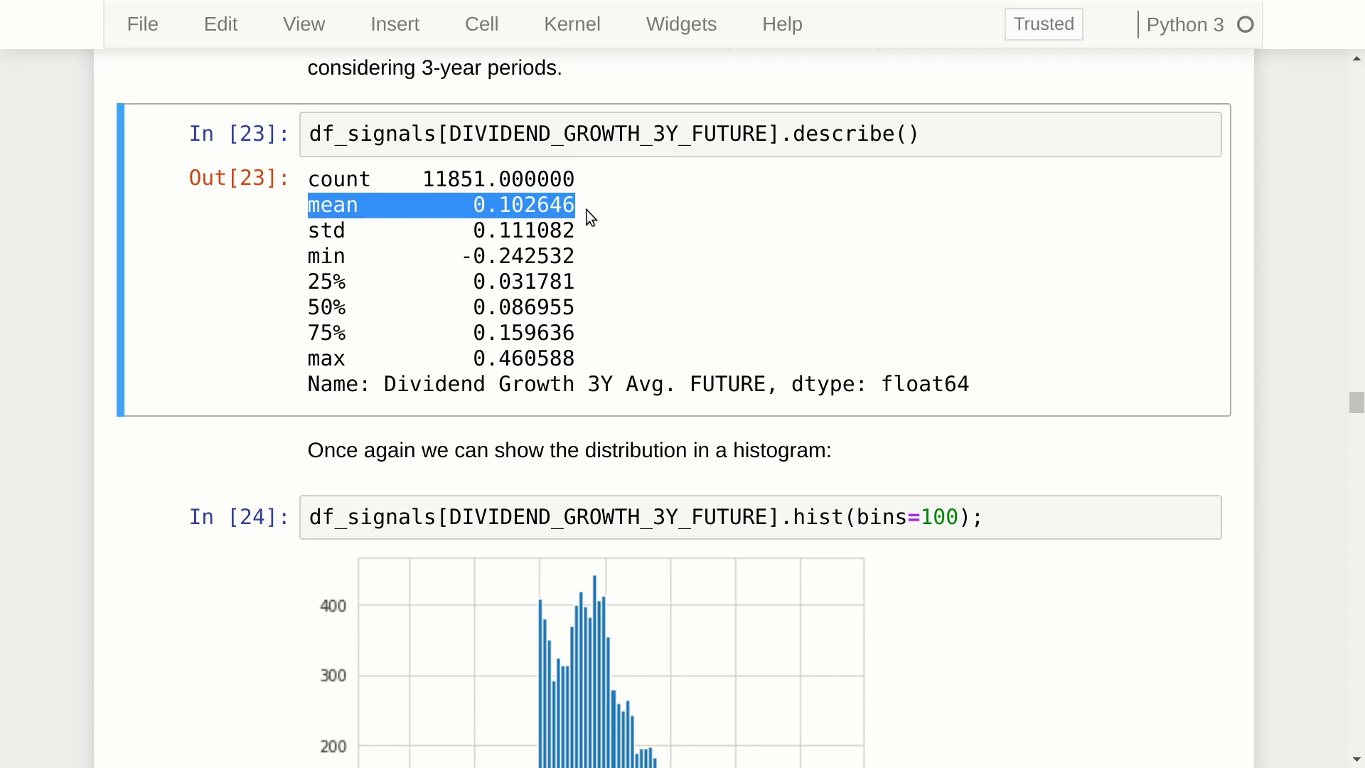
scroll(511, 732, "down", 3)
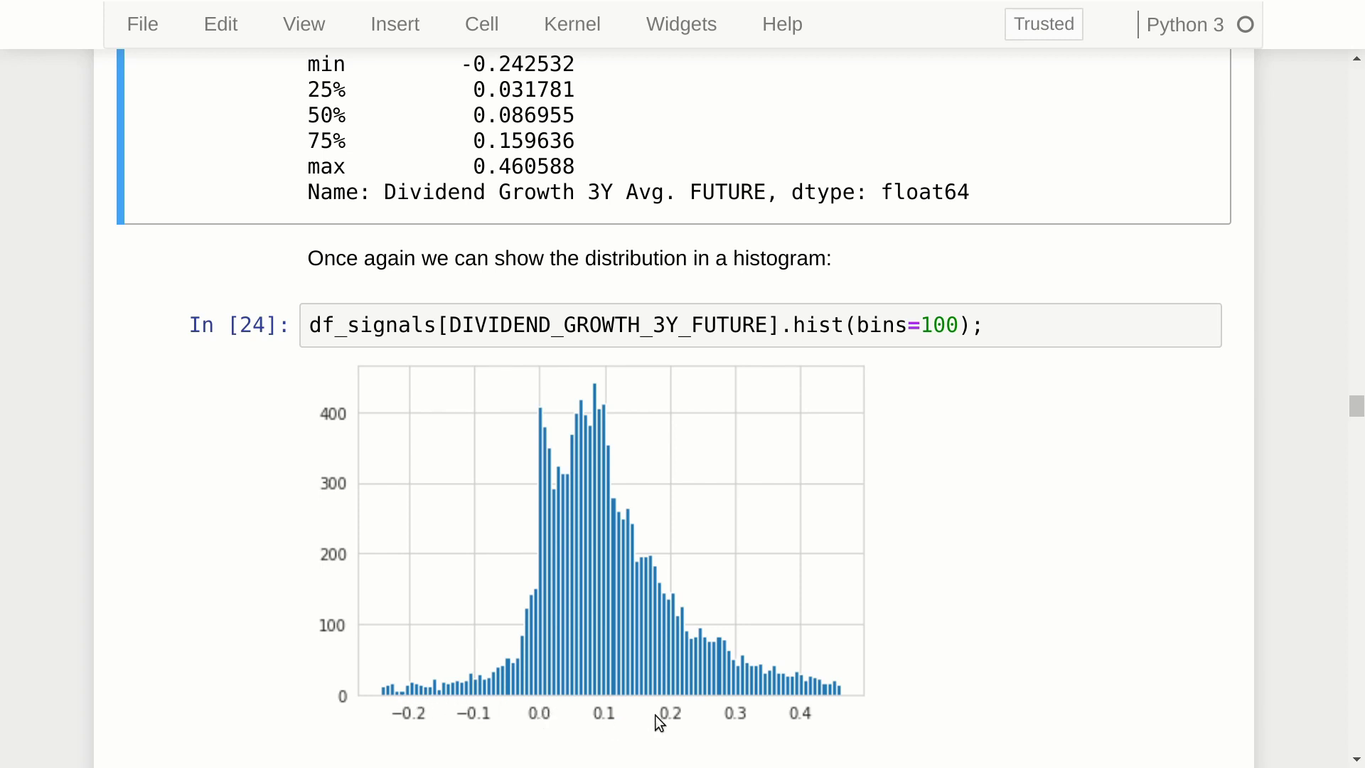
Review the signal correlation table, highlighting the past 1-year and 3-year Dividend Growth, Log Revenue (1Y Change) and Sales Growth rows.
scroll(245, 348, "down", 10)
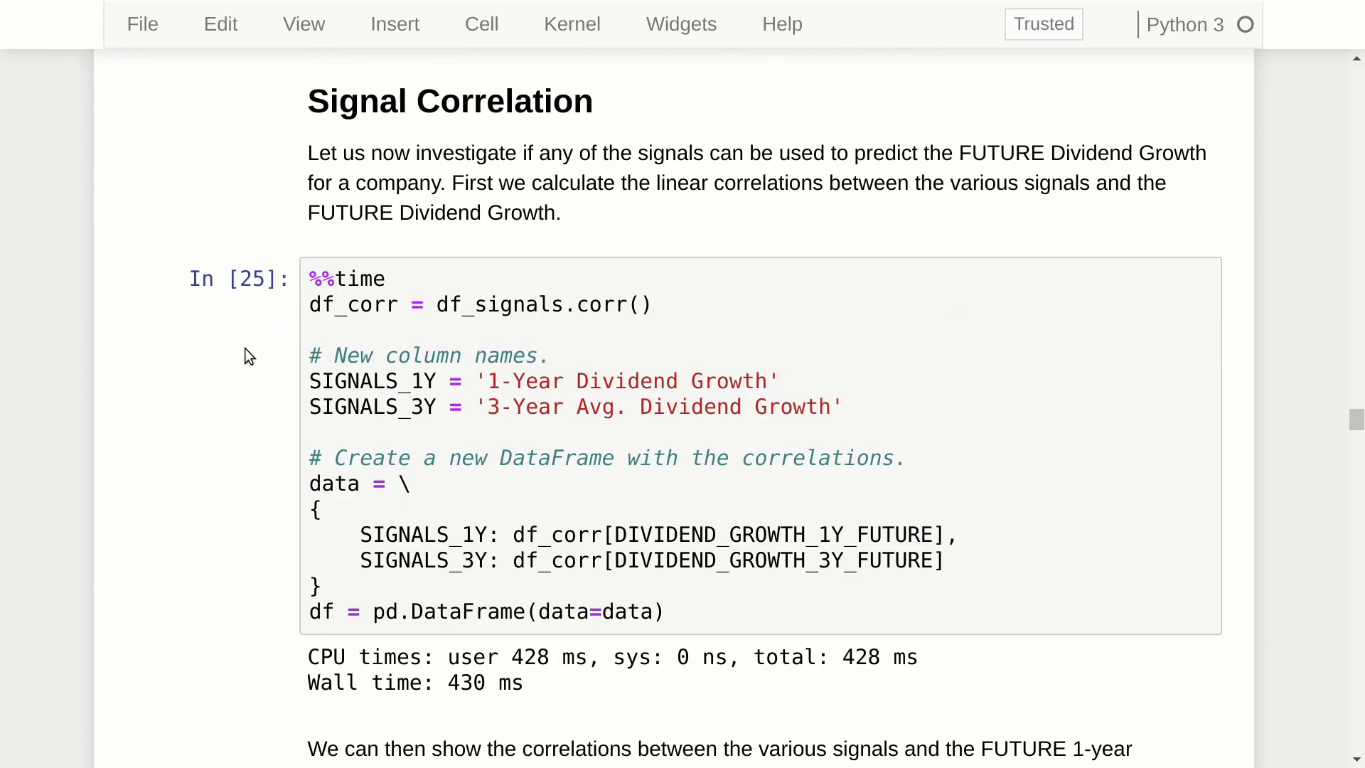
scroll(784, 81, "down", 10)
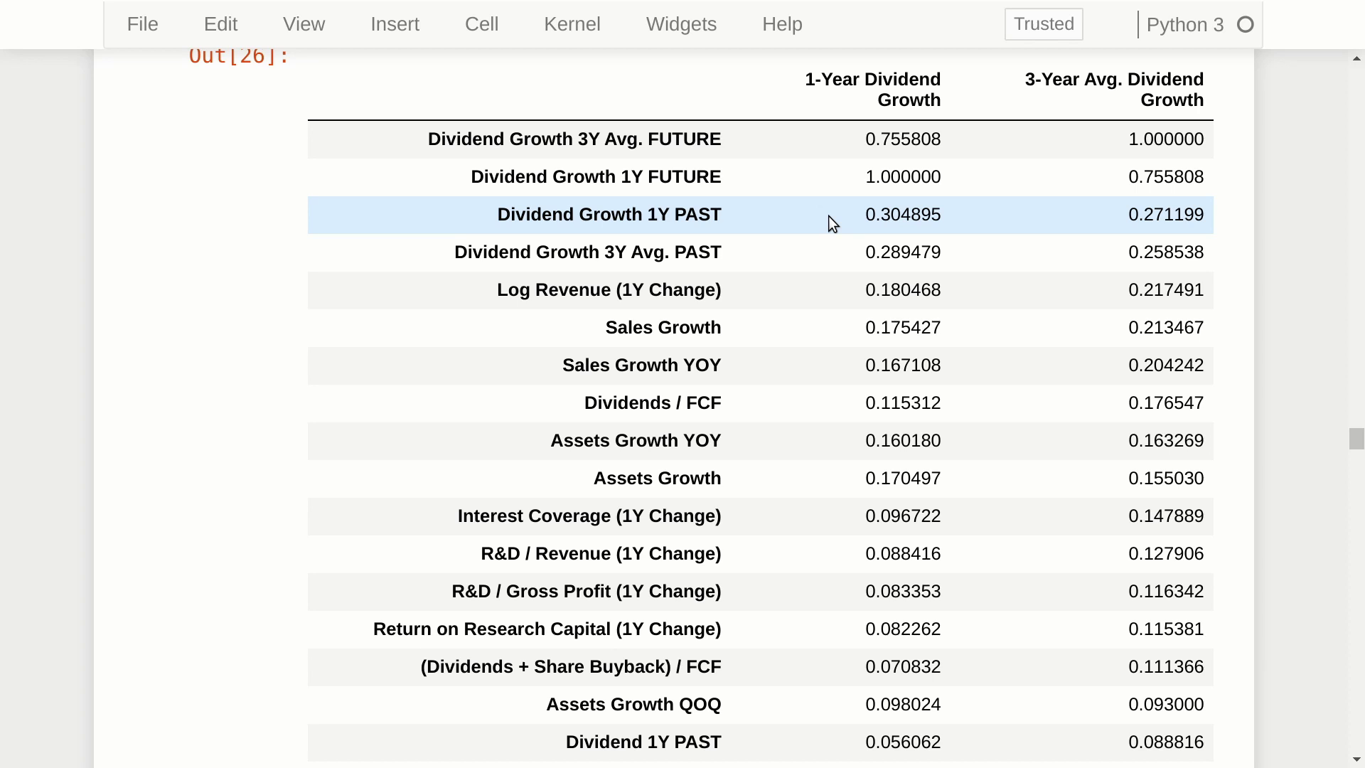
triple_click(763, 216)
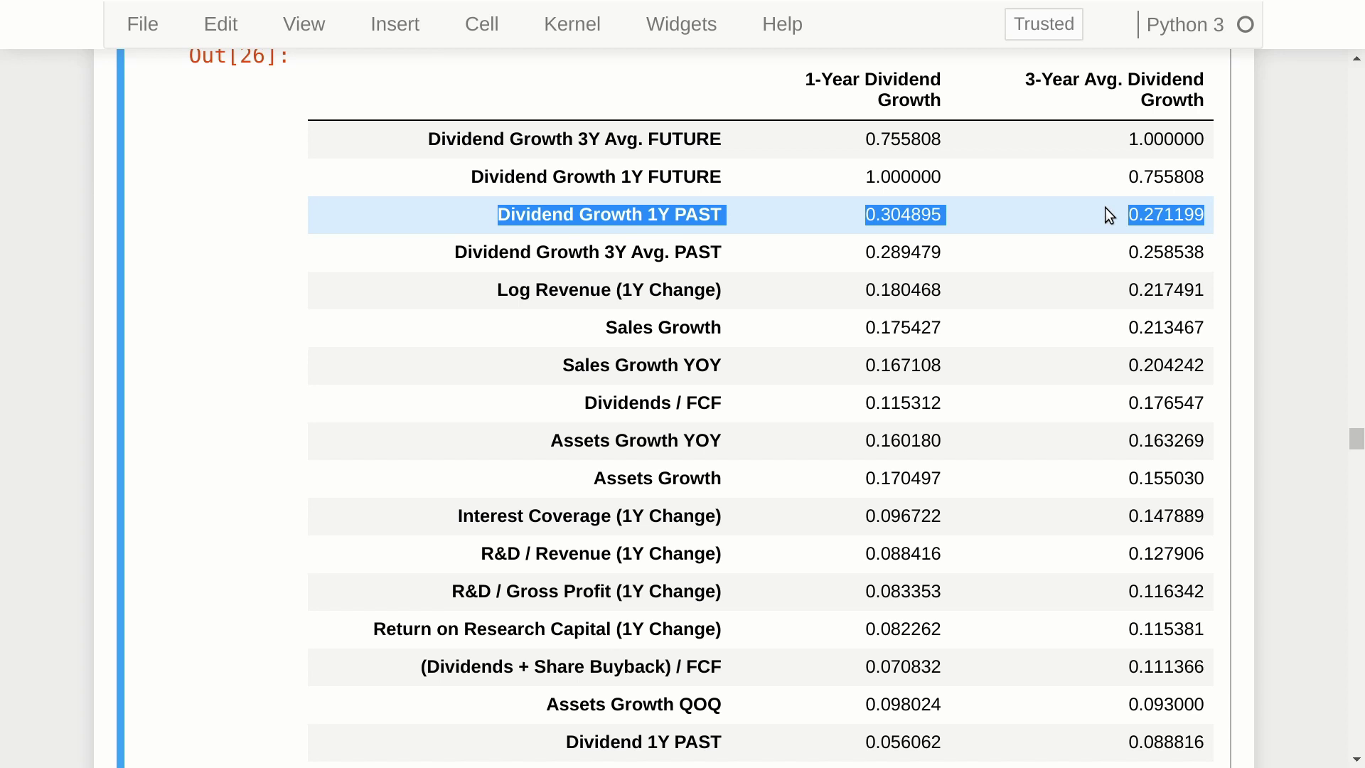
triple_click(840, 260)
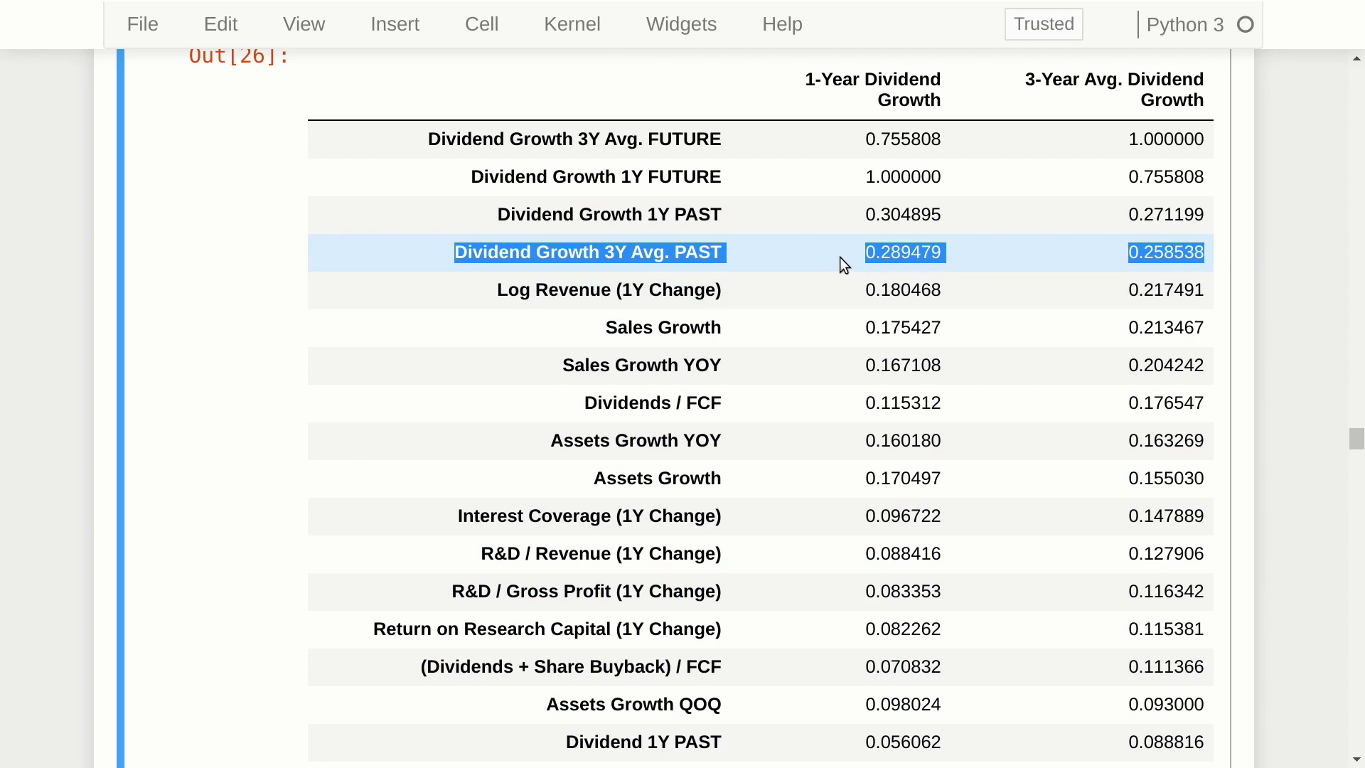
triple_click(475, 295)
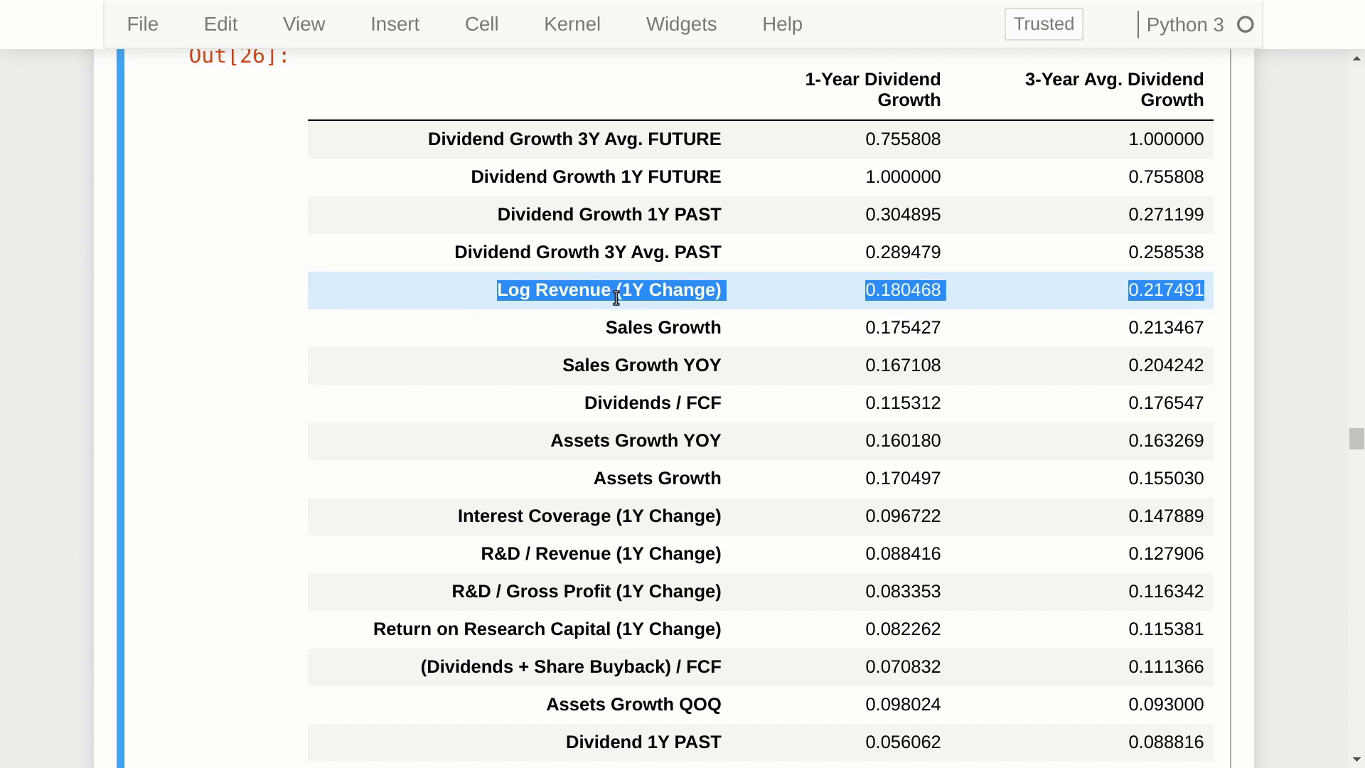
left_click_drag(585, 331, 1183, 340)
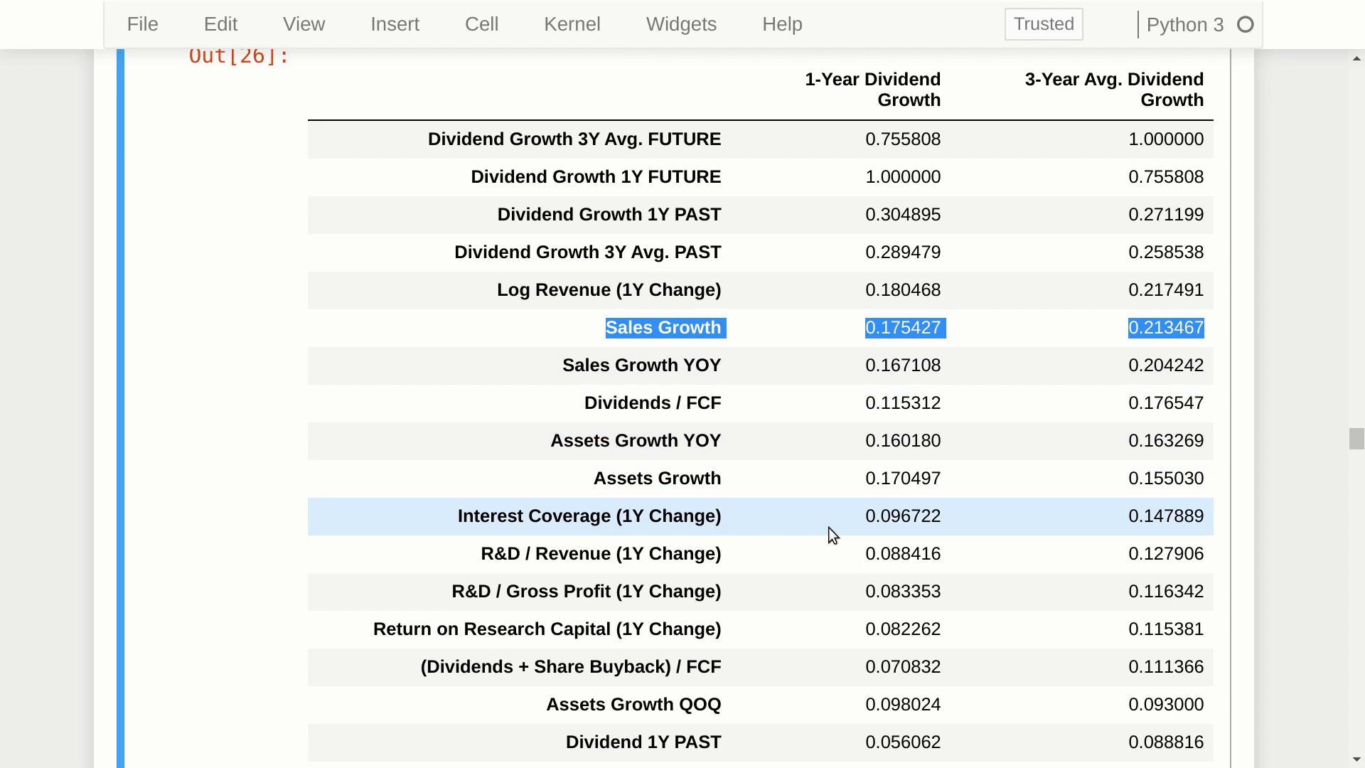
Examine the OLS regression results and the scatter plots of past versus future dividend growth for 1-year and 3-year periods.
scroll(543, 79, "down", 15)
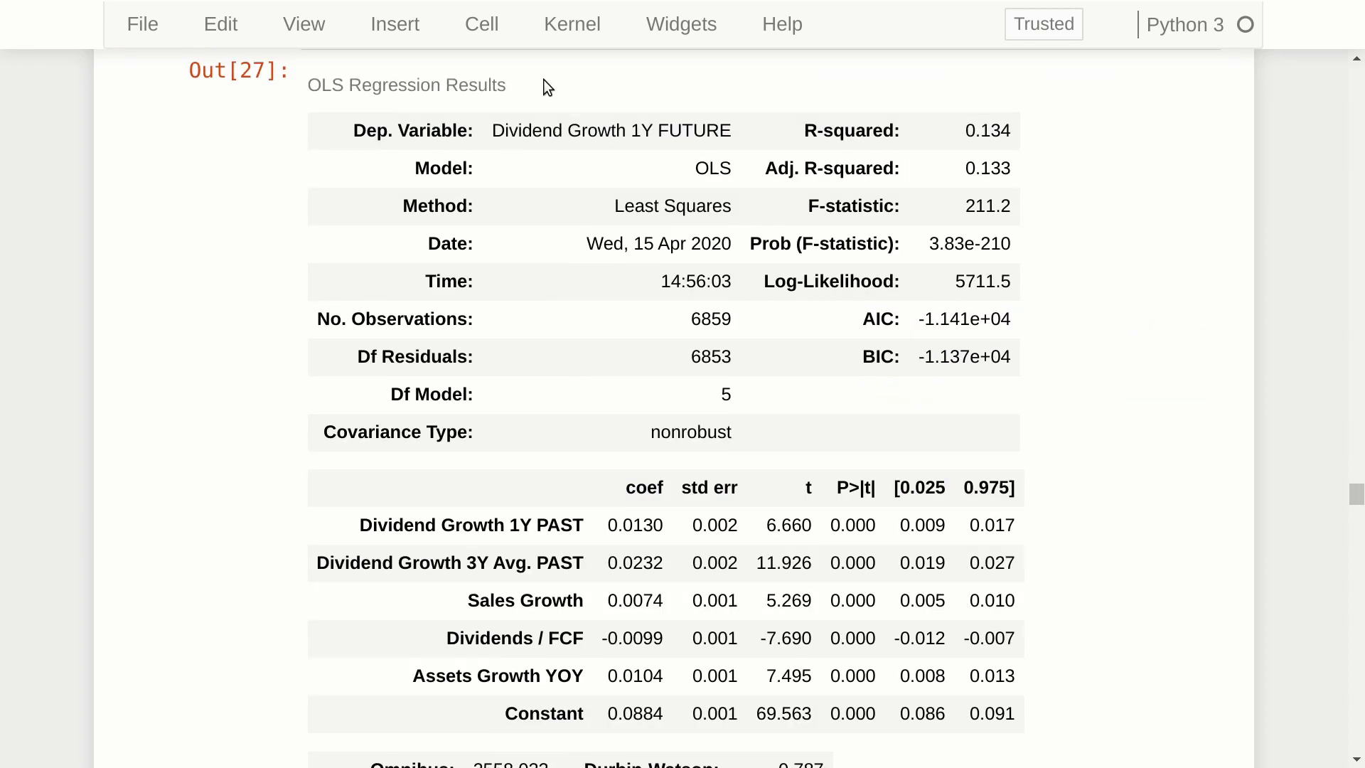
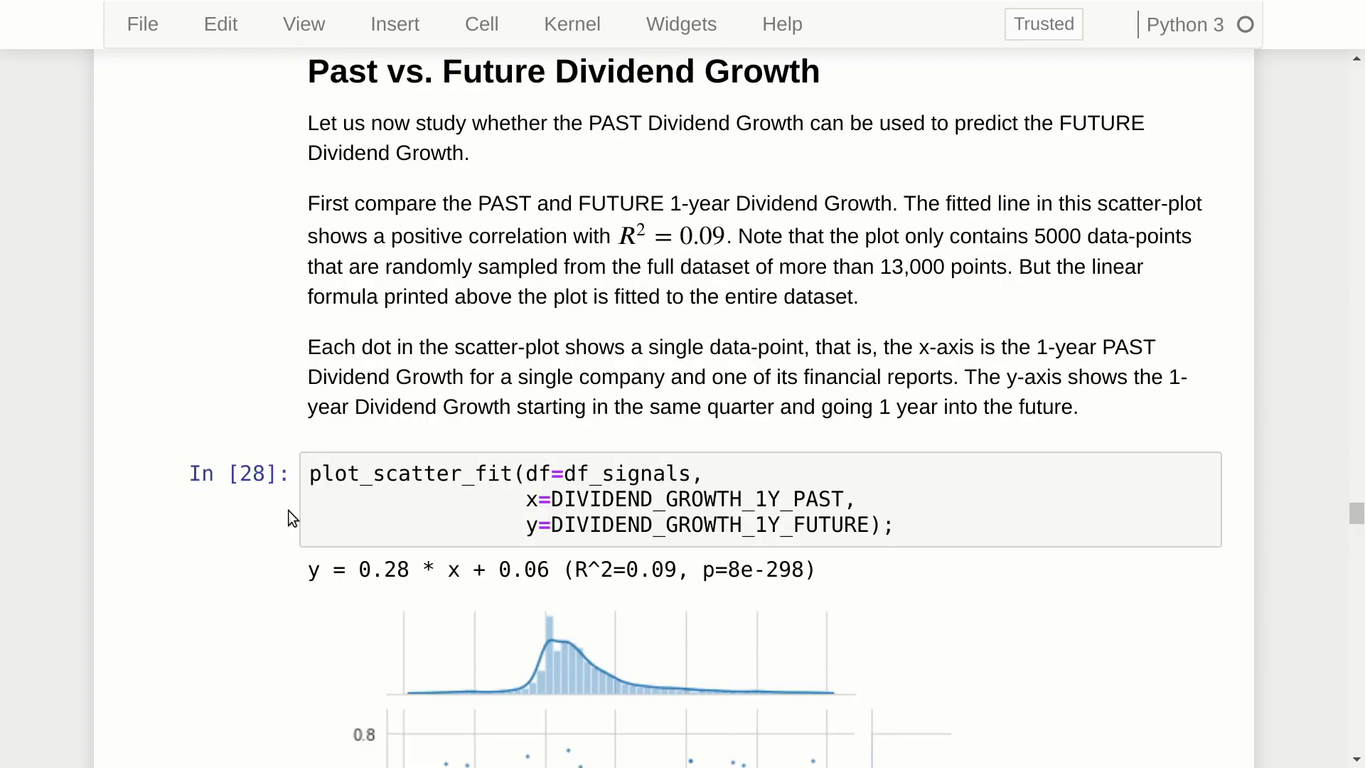
scroll(288, 510, "down", 6)
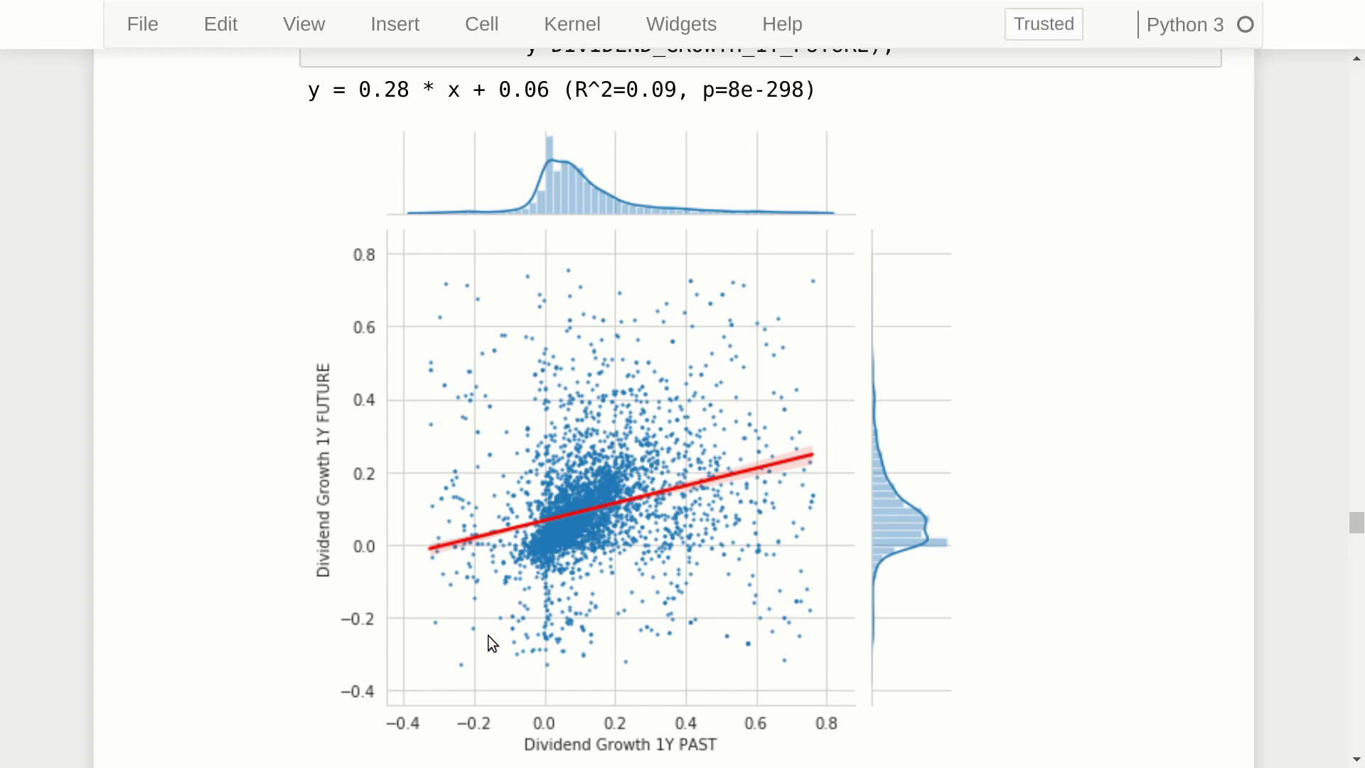
scroll(526, 638, "down", 10)
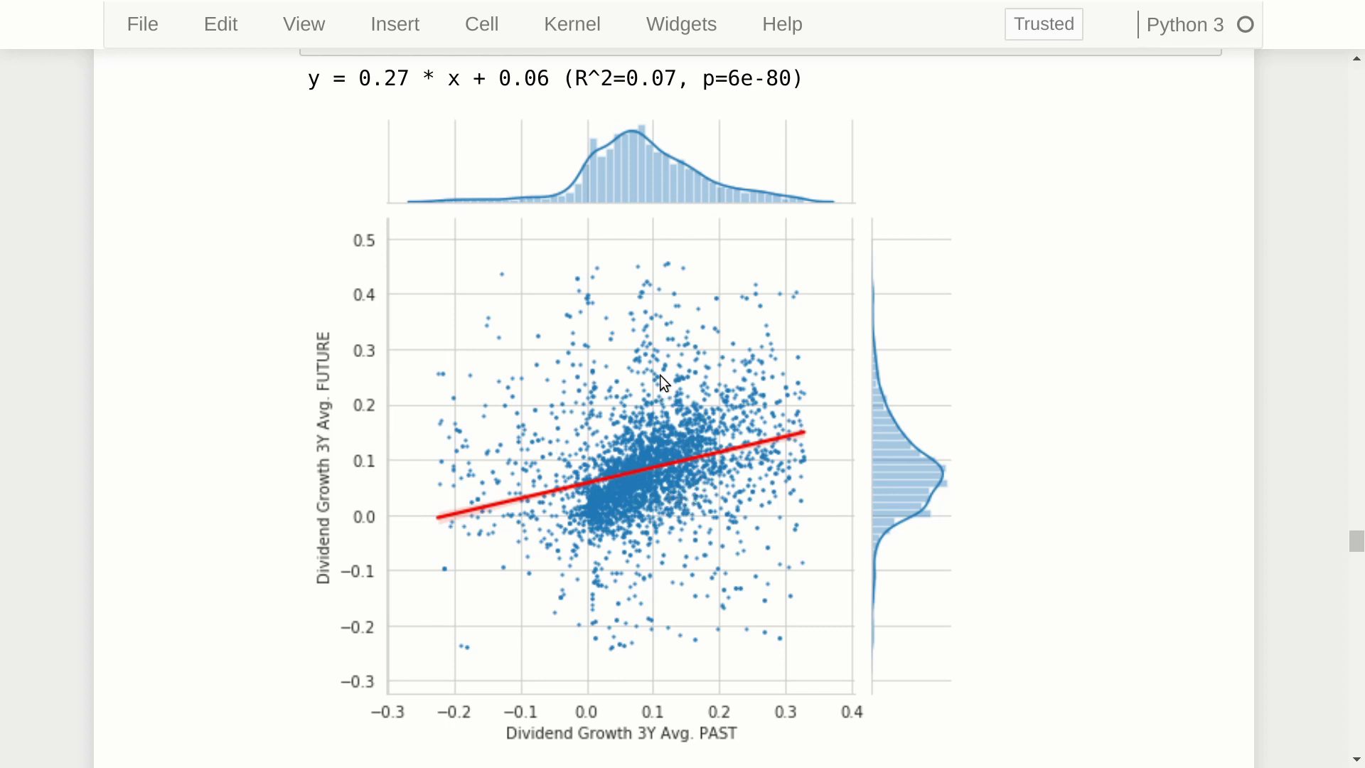
Examine the Assets Growth YOY scatter plots against future 1-year and 3-year dividend growth, including those limited to high assets growth.
scroll(278, 319, "down", 10)
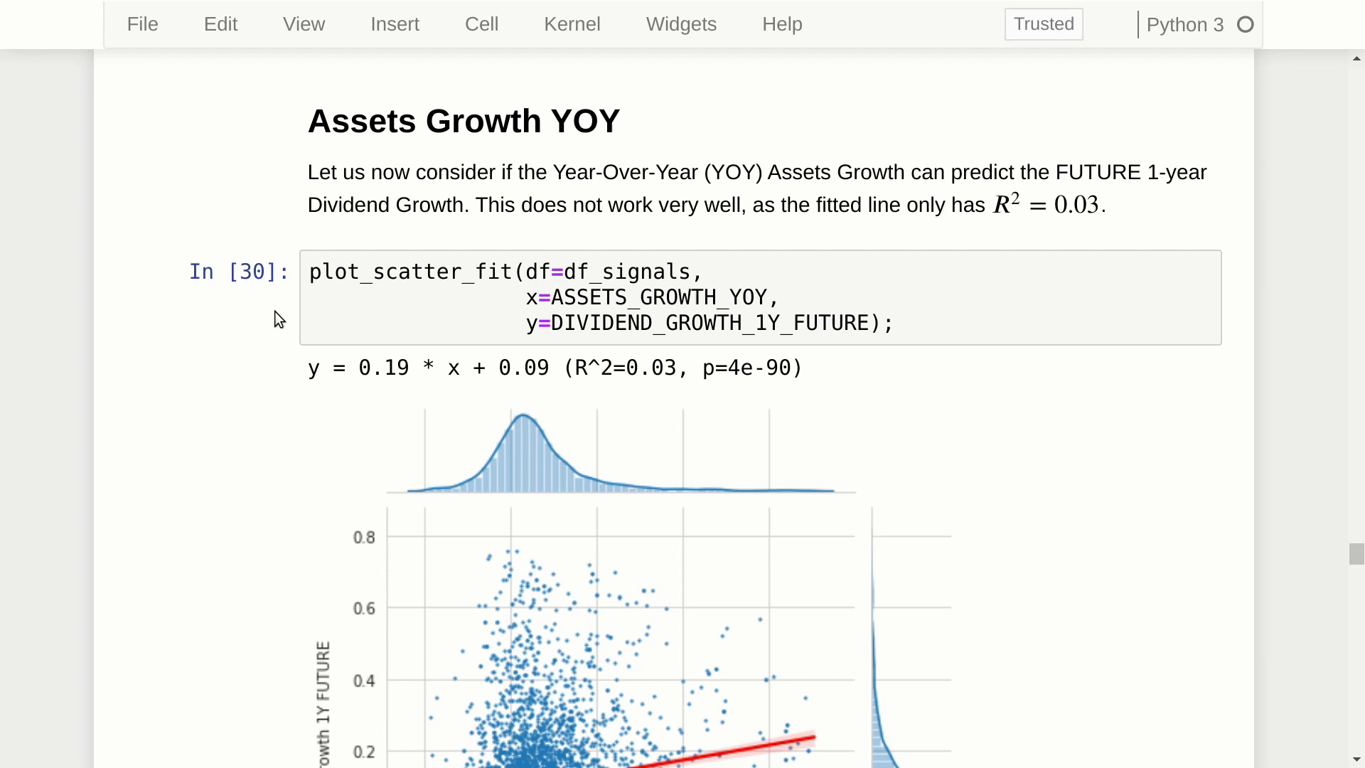
scroll(274, 311, "down", 4)
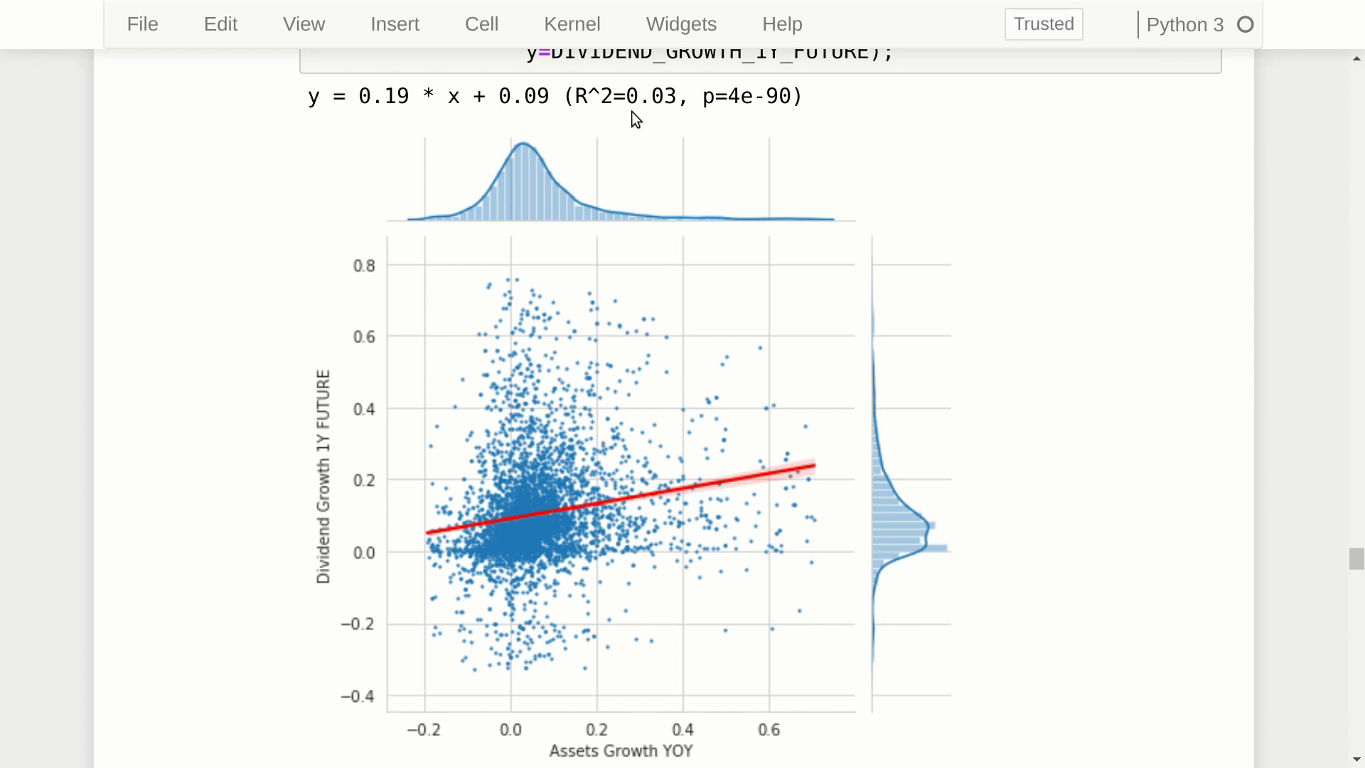
scroll(636, 120, "down", 10)
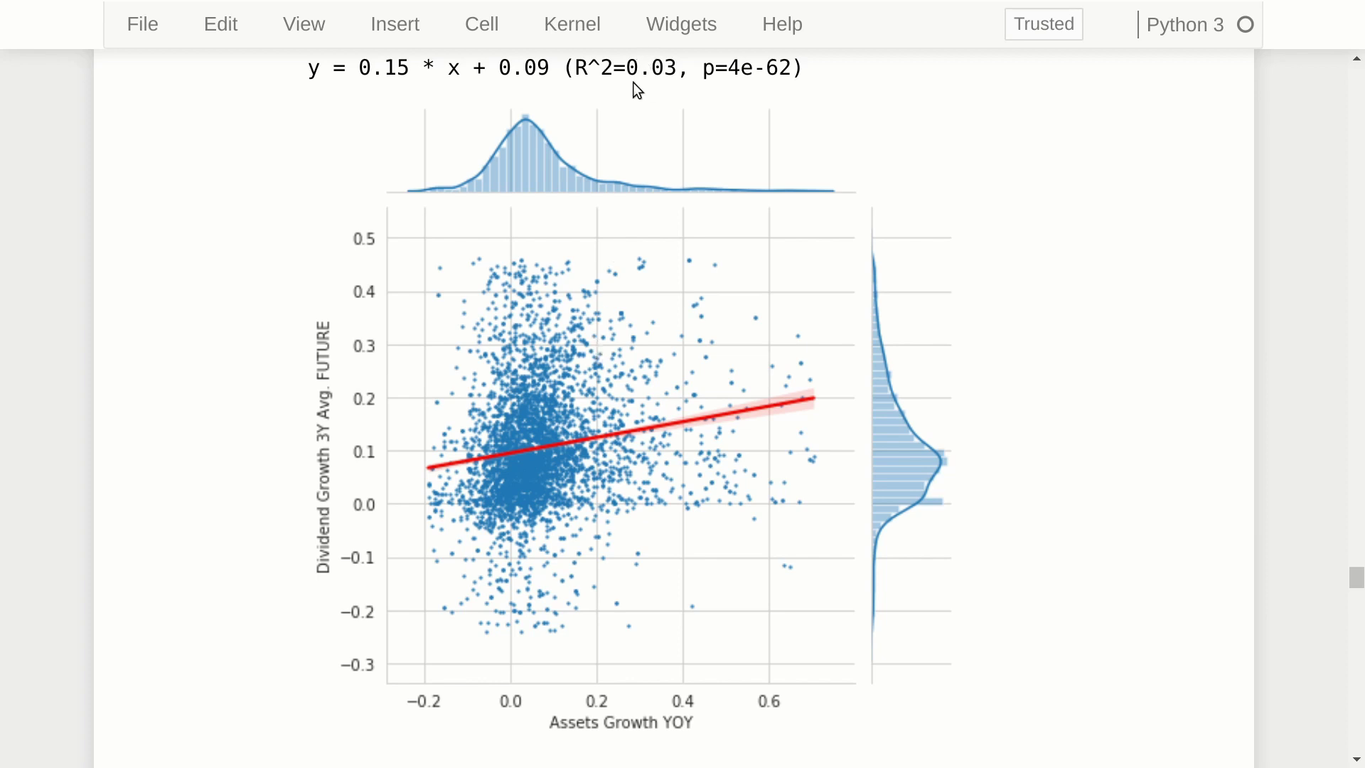
key("Return")
scroll(498, 462, "down", 10)
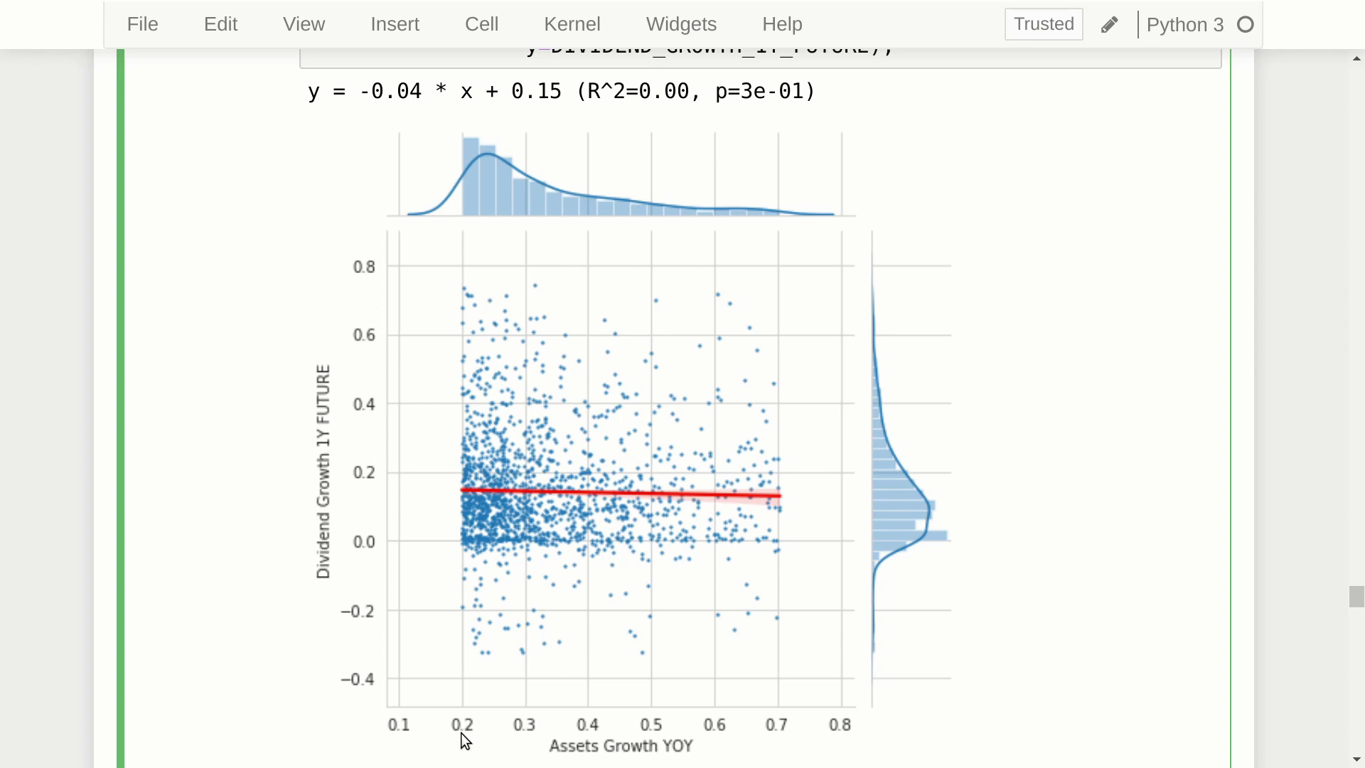
scroll(737, 753, "down", 10)
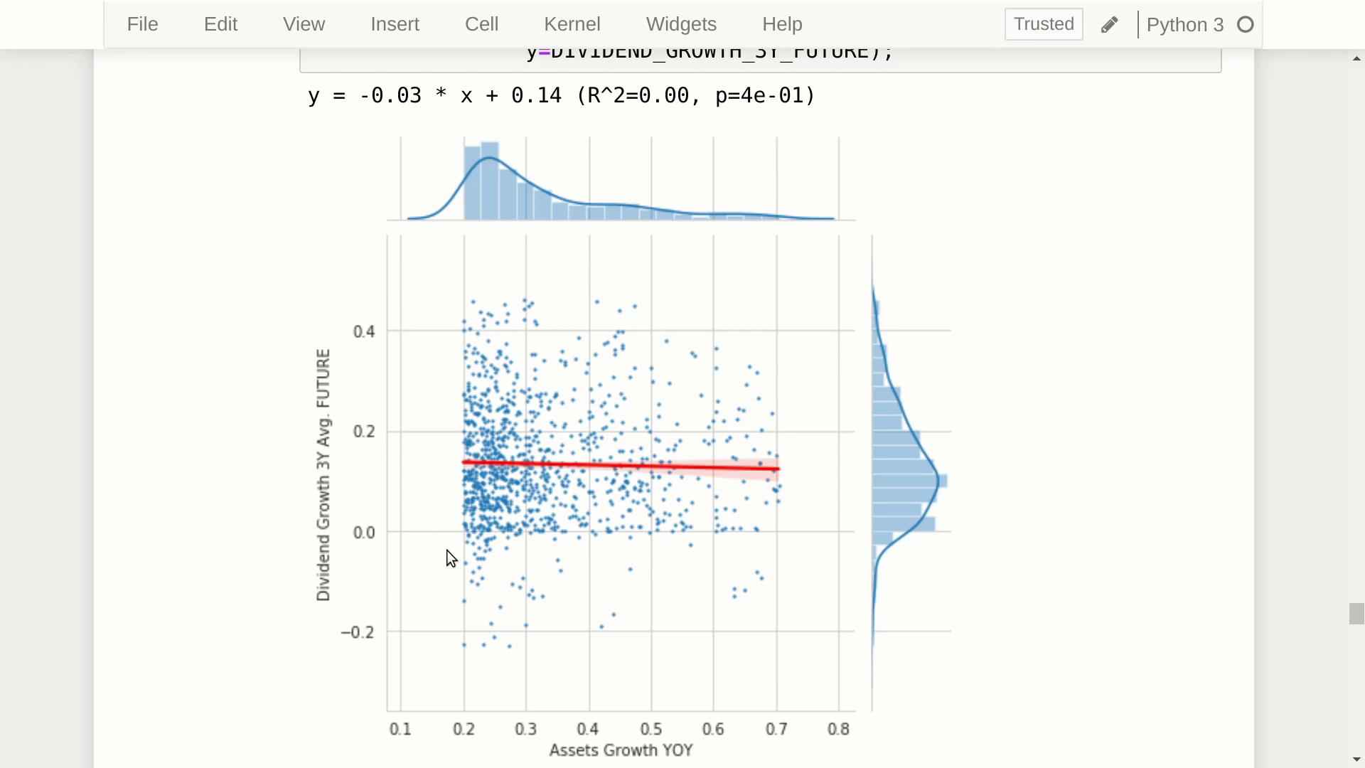
Examine the Sales Growth scatter plots against future 1-year and 3-year dividend growth, including those limited to high sales growth.
scroll(446, 549, "down", 10)
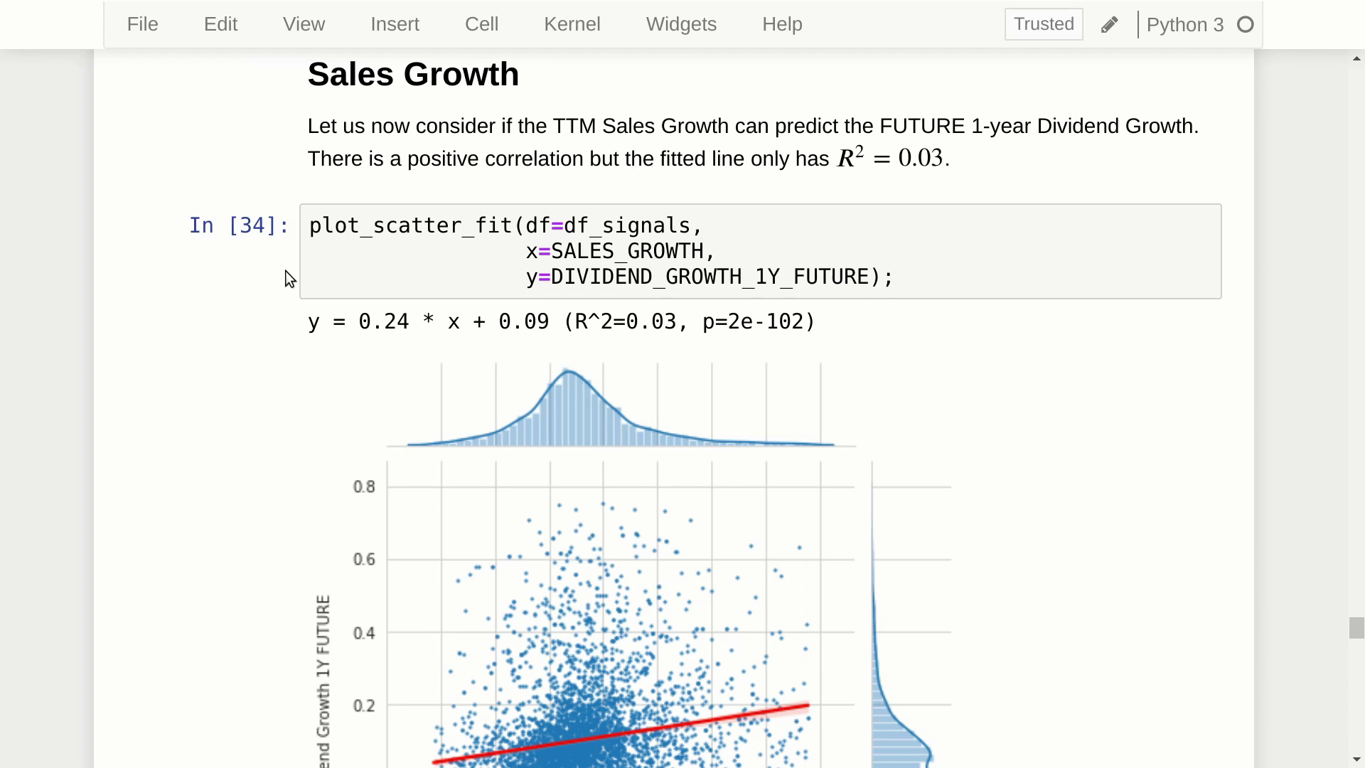
scroll(709, 724, "down", 3)
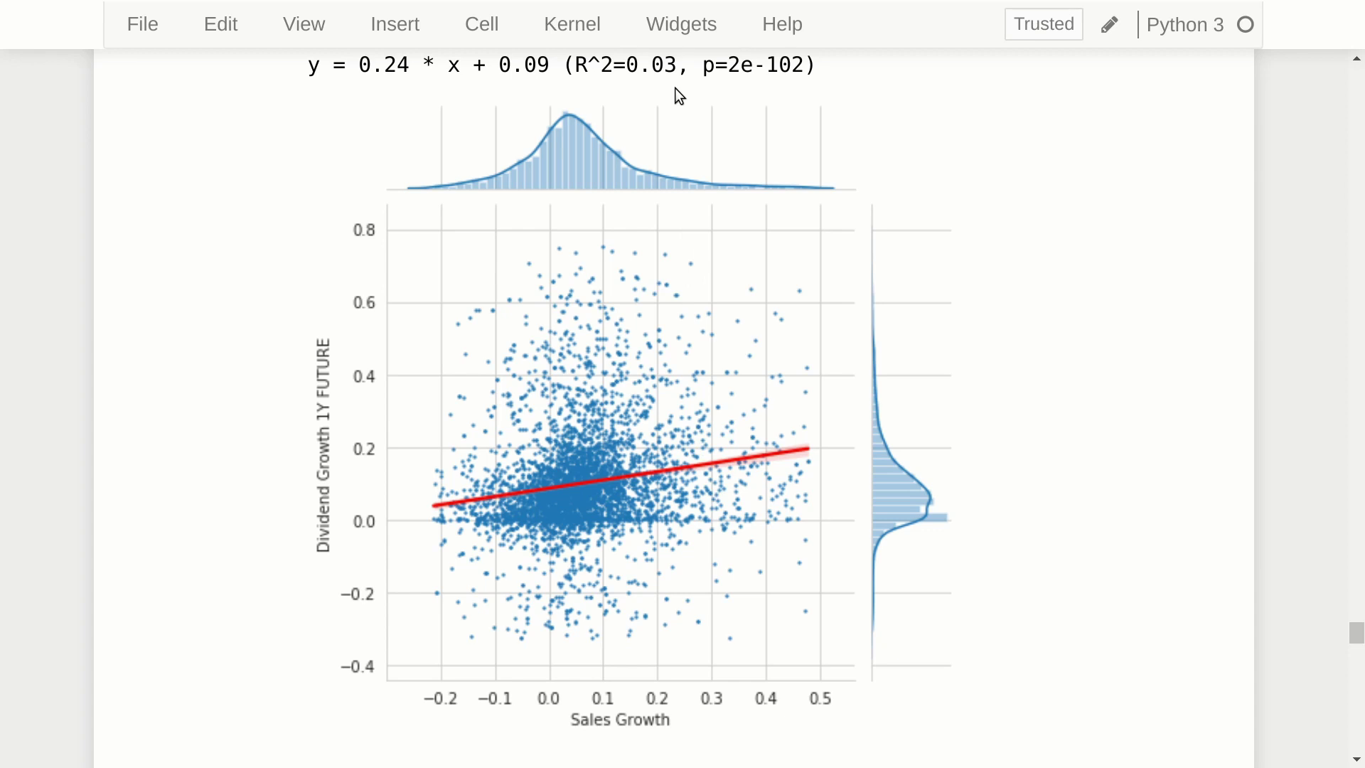
scroll(346, 491, "down", 10)
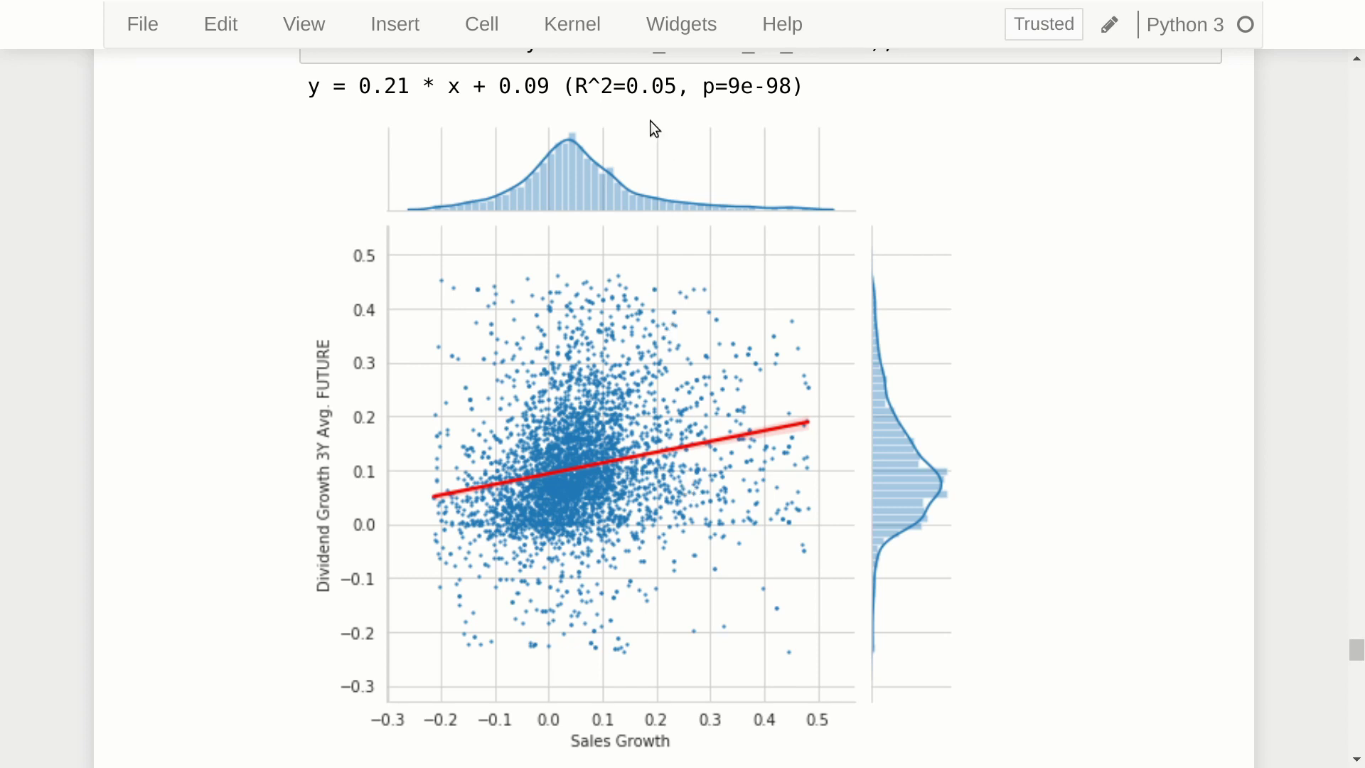
scroll(435, 596, "down", 10)
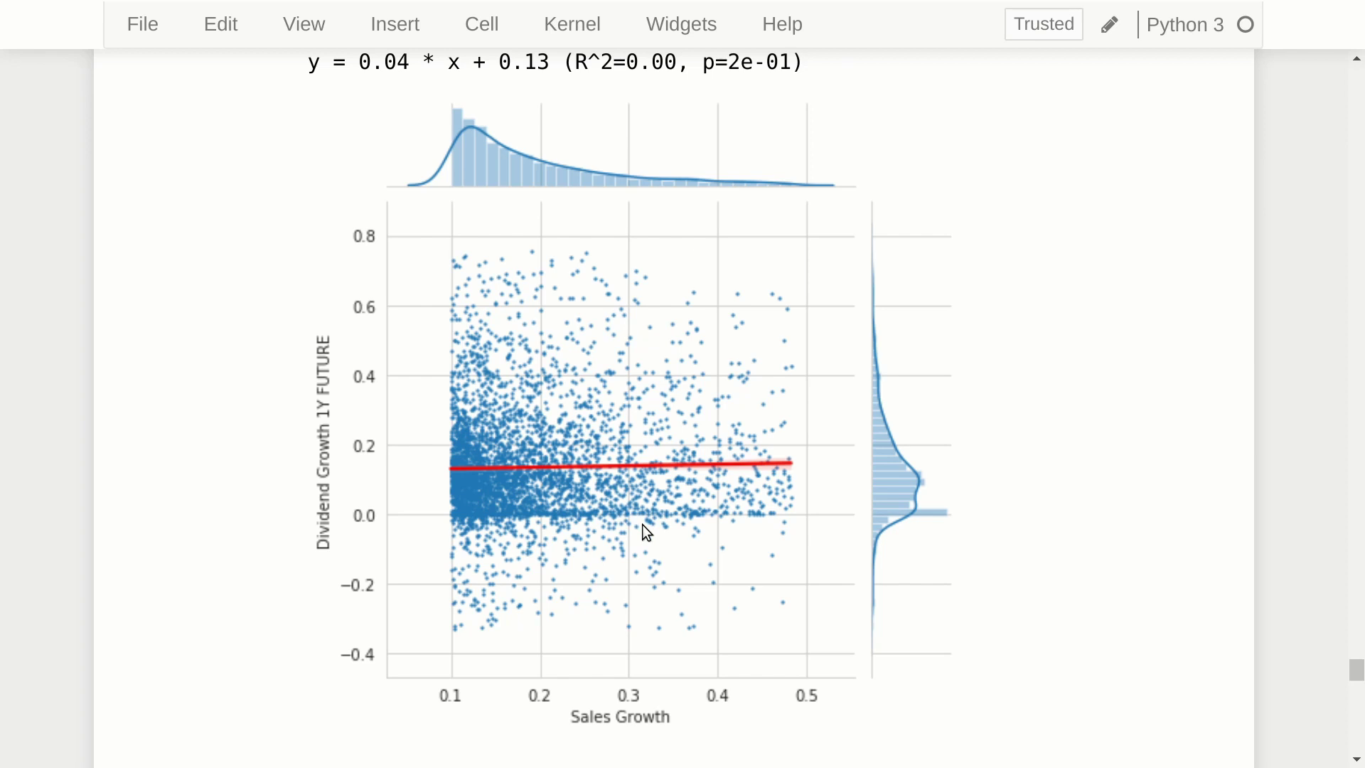
scroll(426, 514, "down", 10)
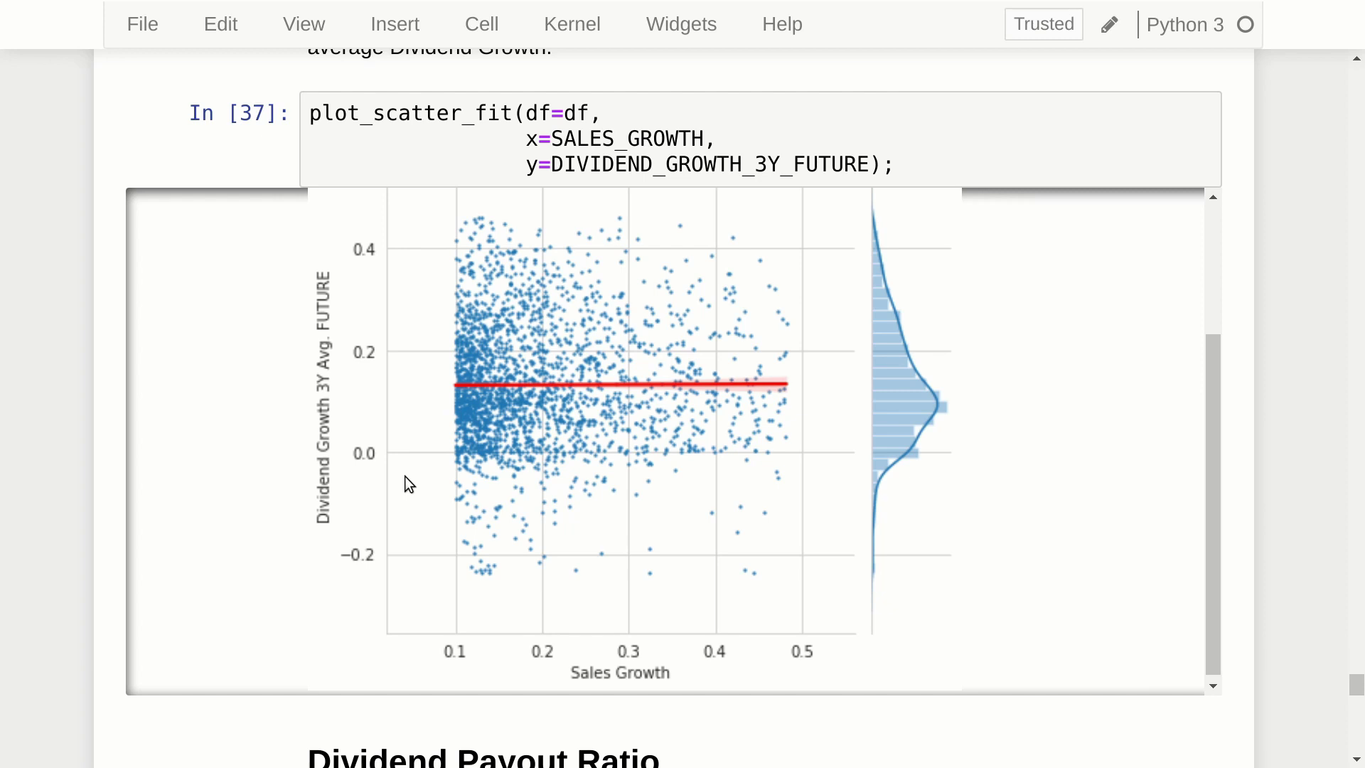
Review the Dividend Payout Ratio formula and its scatter plot, and read through the notebook's Conclusion section.
scroll(272, 313, "down", 10)
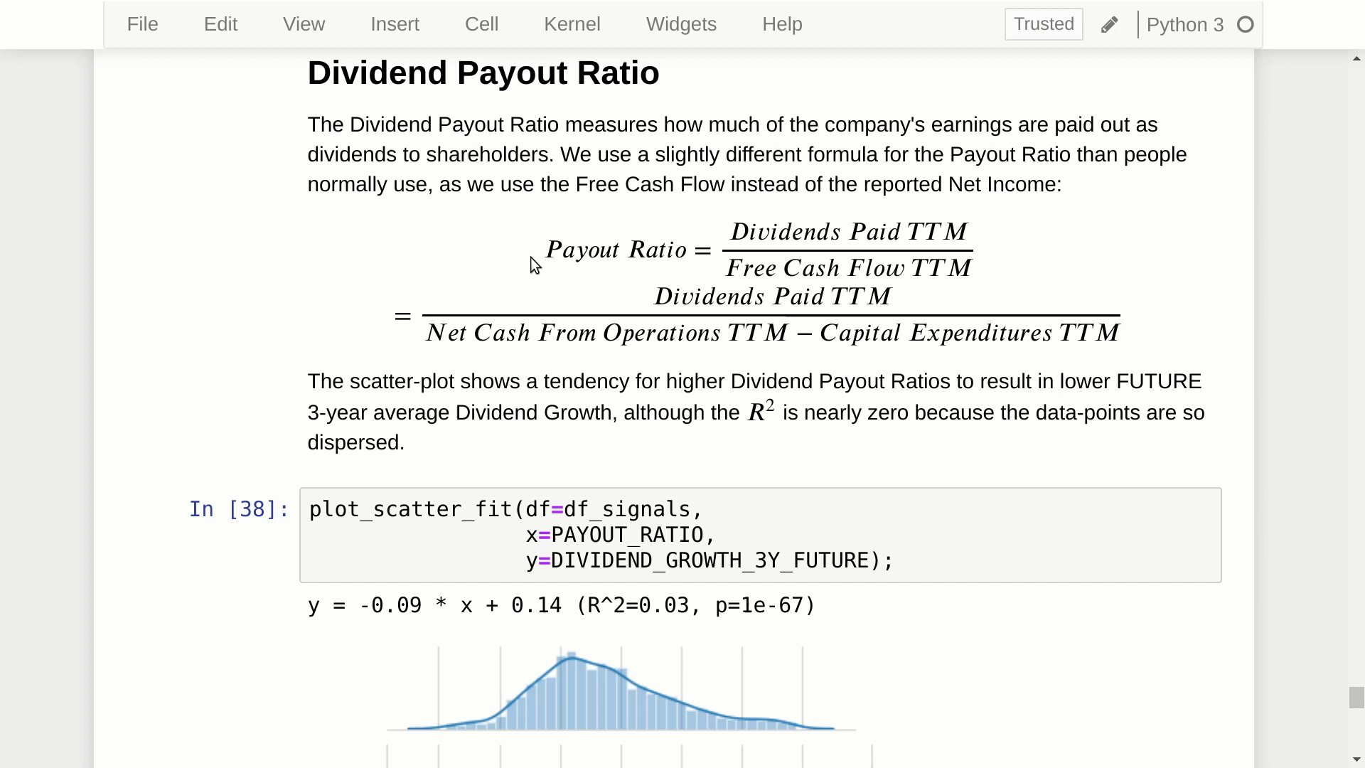
scroll(721, 743, "down", 7)
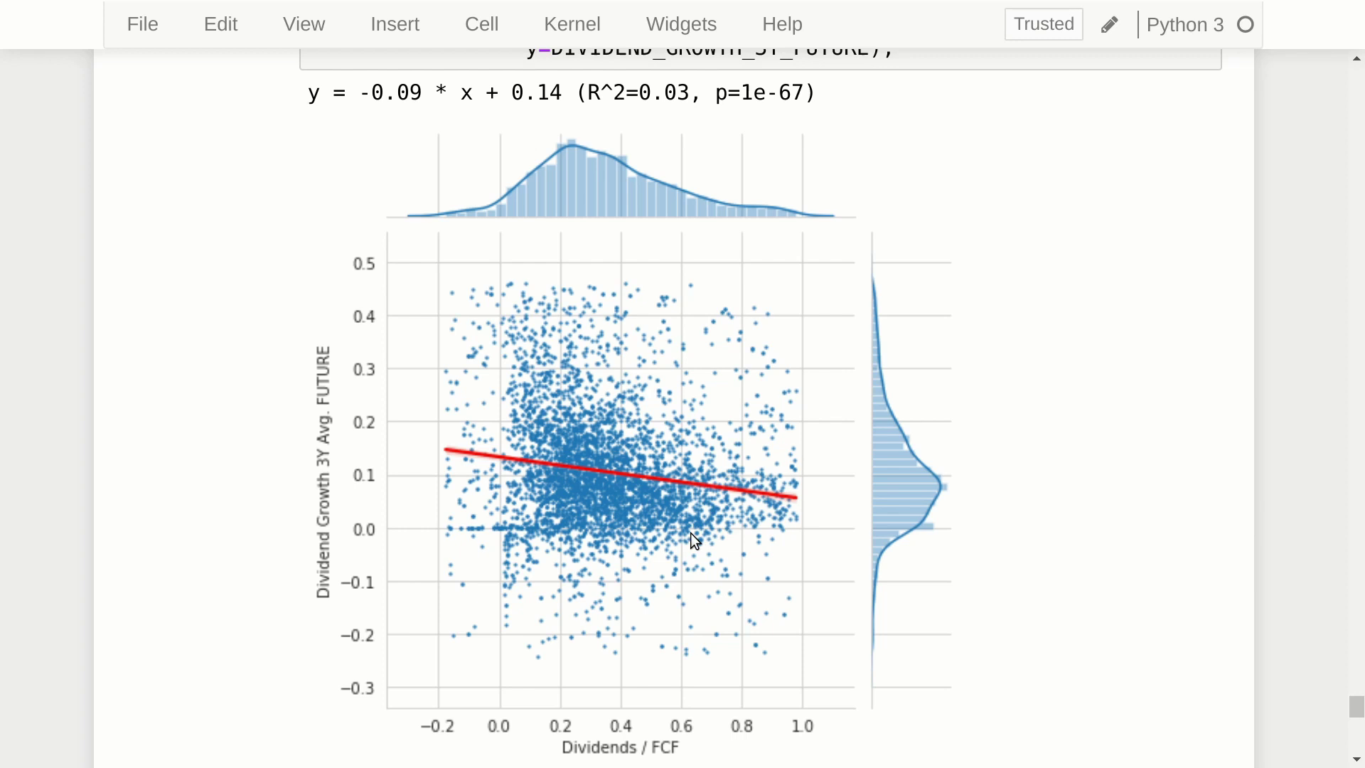
scroll(311, 307, "down", 10)
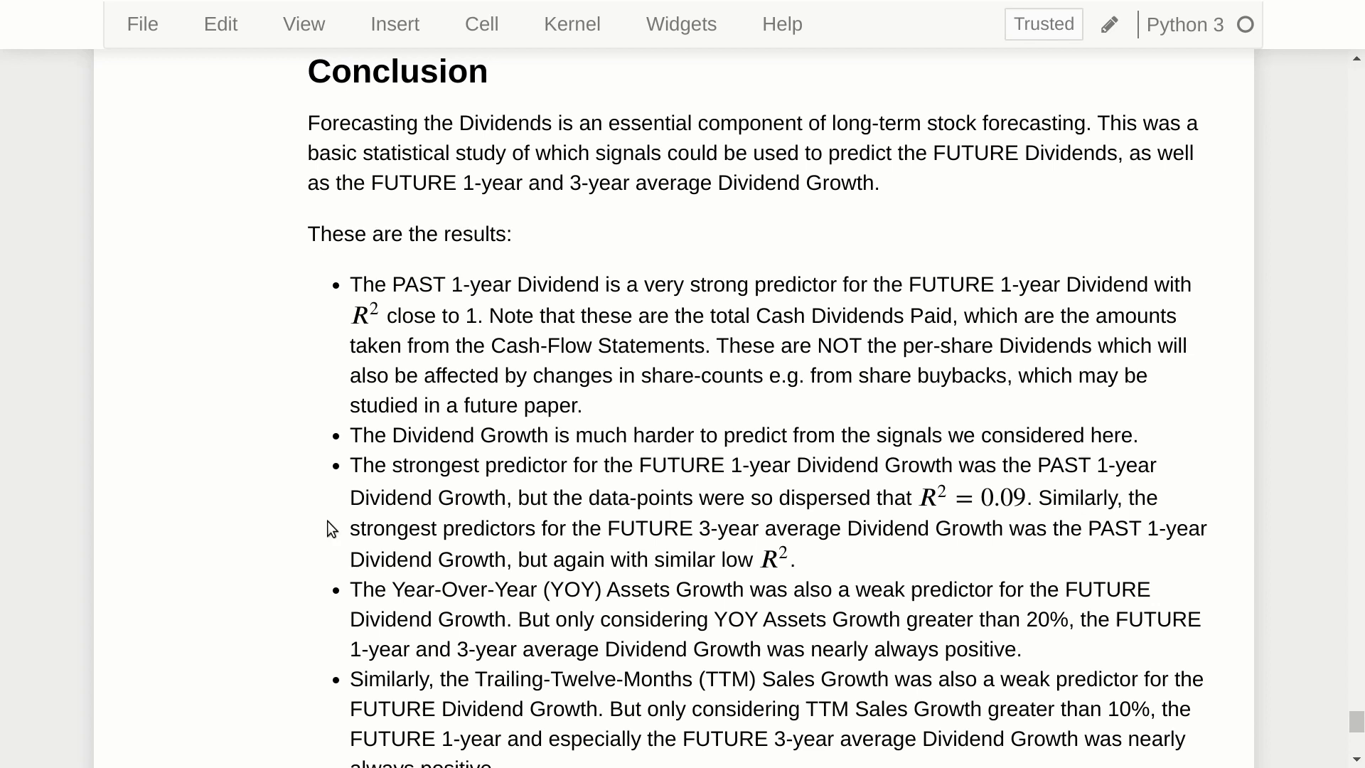
scroll(327, 522, "down", 3)
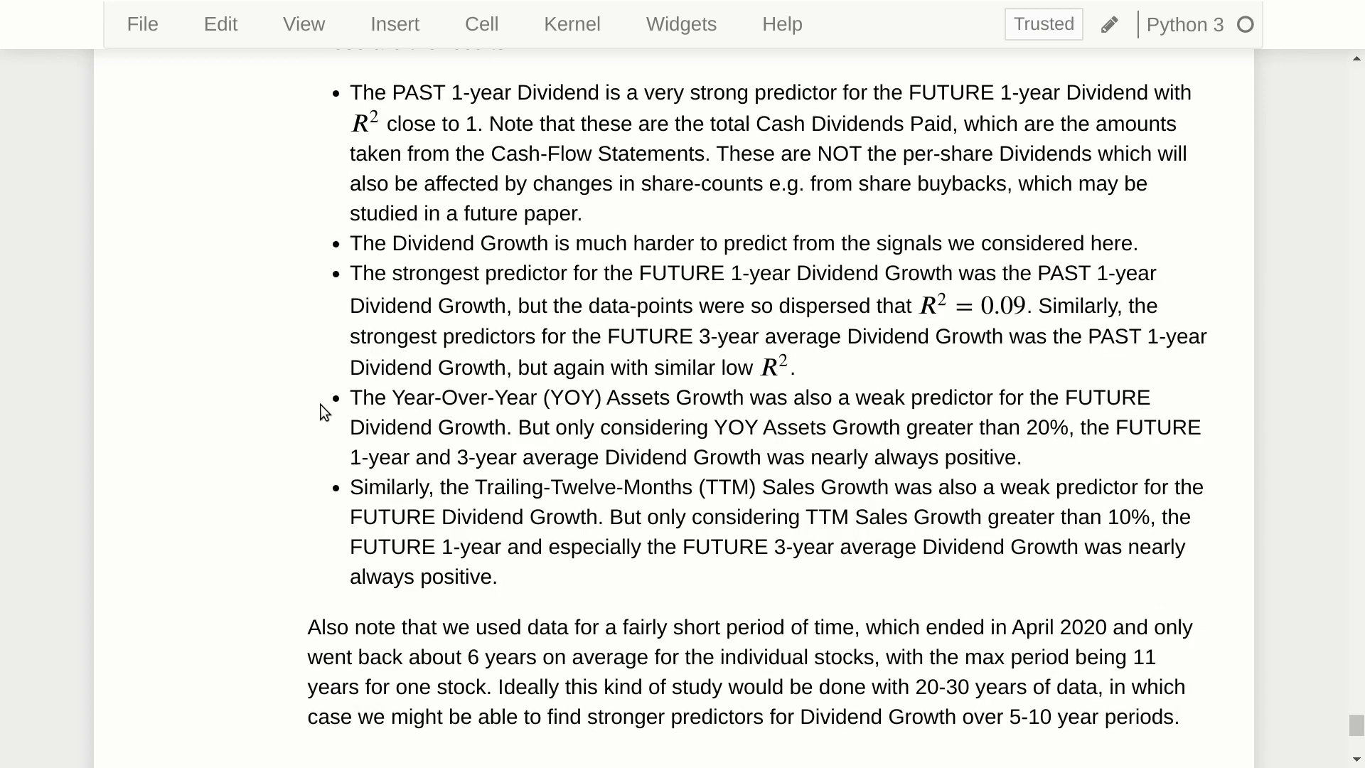